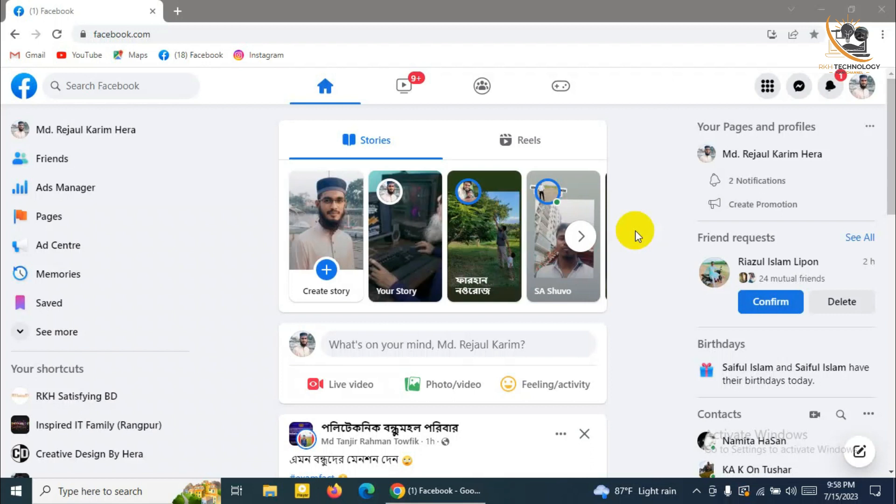
Go to Ad Centre from the Facebook Menu and start a new ad for the profile from scratch
{"action": "left_click", "coordinate": [767, 85]}
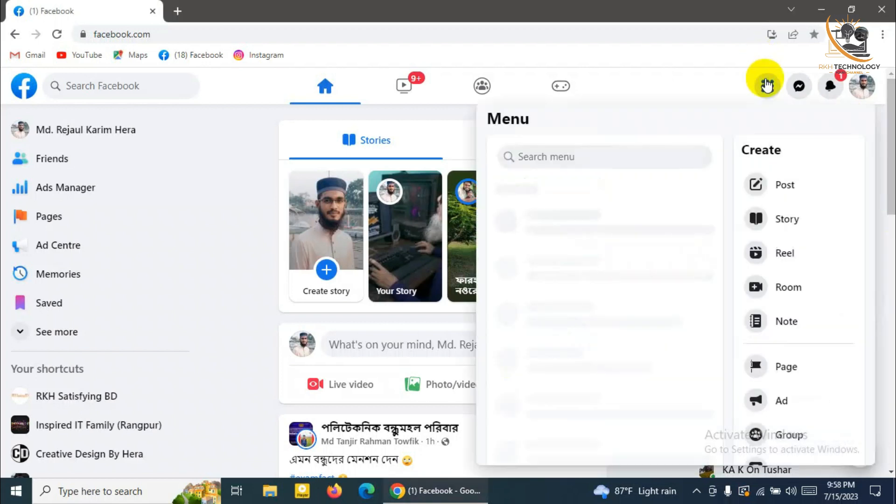
{"action": "left_click", "coordinate": [768, 88]}
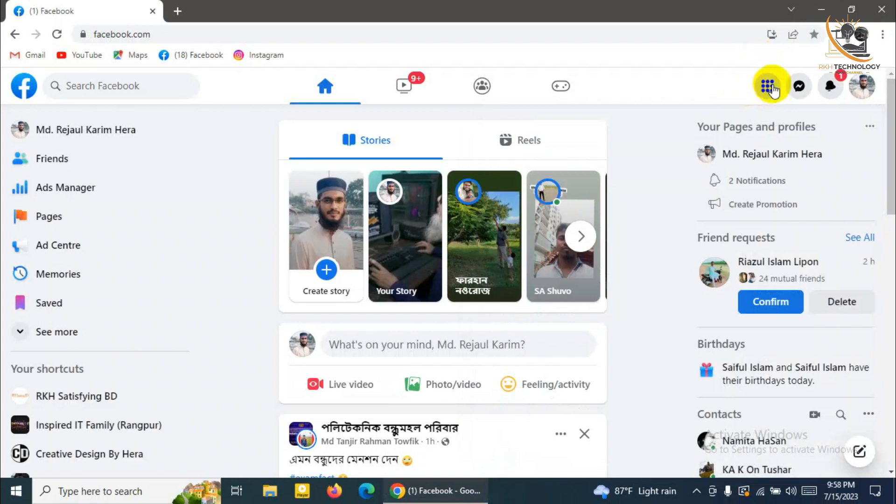
{"action": "left_click", "coordinate": [768, 87]}
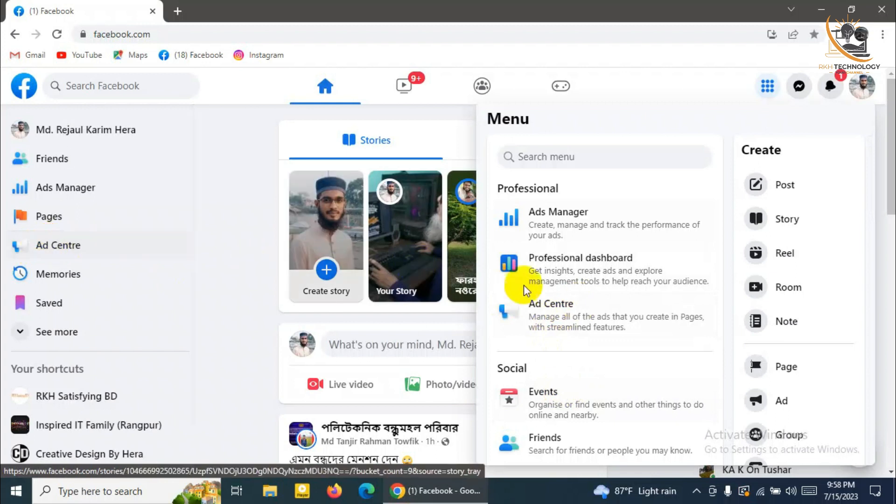
{"action": "left_click", "coordinate": [543, 315]}
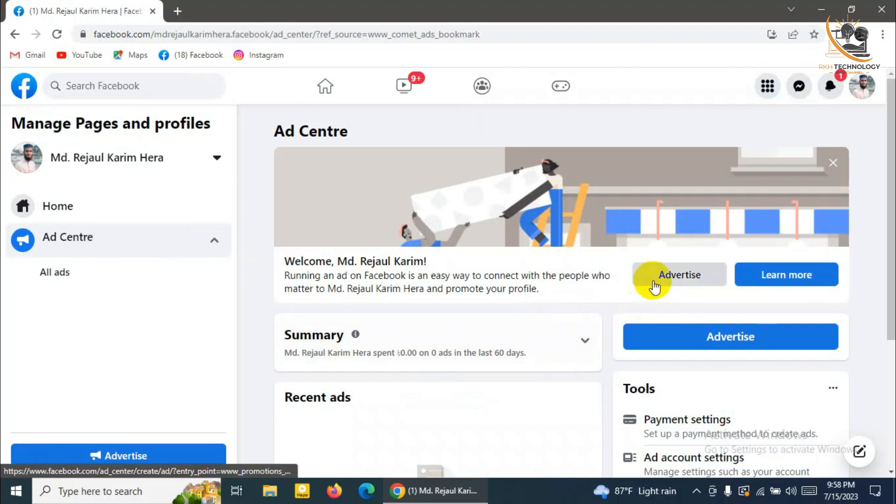
{"action": "scroll", "coordinate": [546, 354], "scroll_direction": "down", "scroll_amount": 4}
{"action": "left_click", "coordinate": [426, 395]}
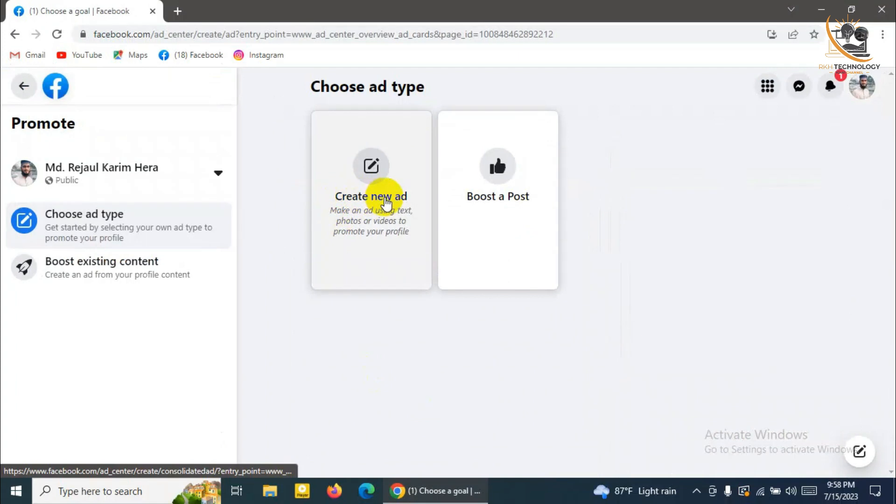
{"action": "left_click", "coordinate": [385, 199]}
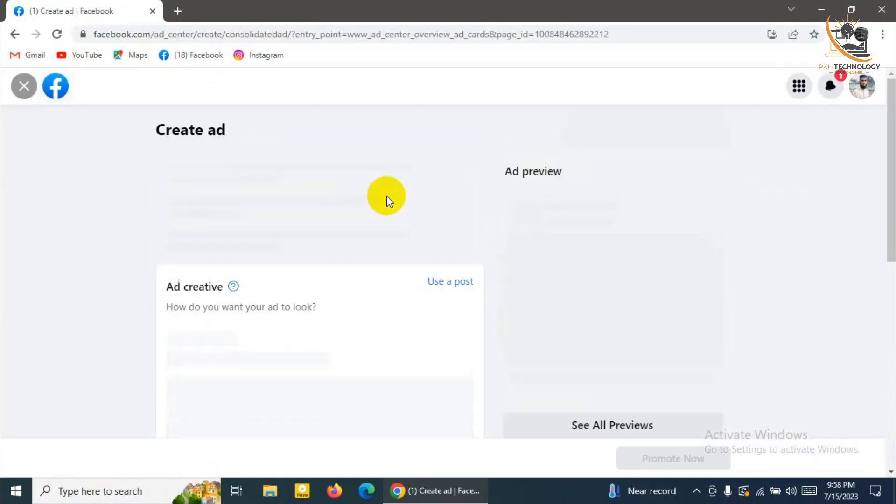
Open the Goal options from the Create ad form's Goal card
{"action": "scroll", "coordinate": [72, 286], "scroll_direction": "down", "scroll_amount": 2}
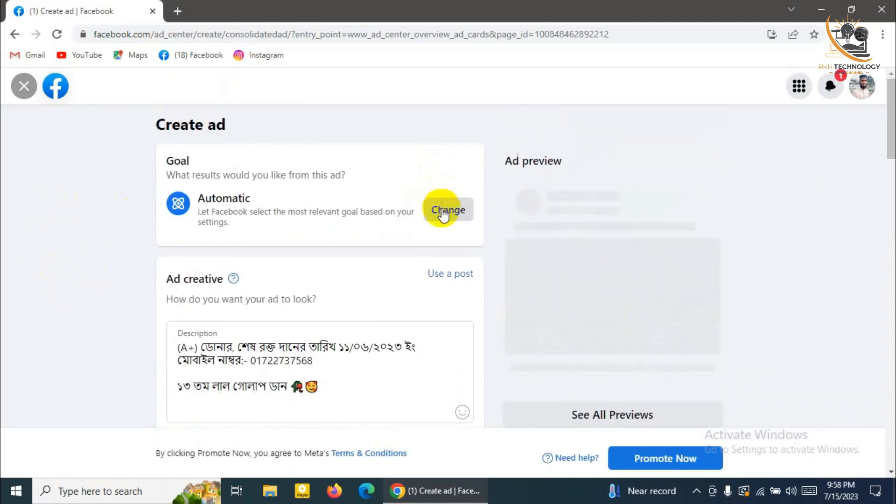
{"action": "left_click", "coordinate": [443, 210]}
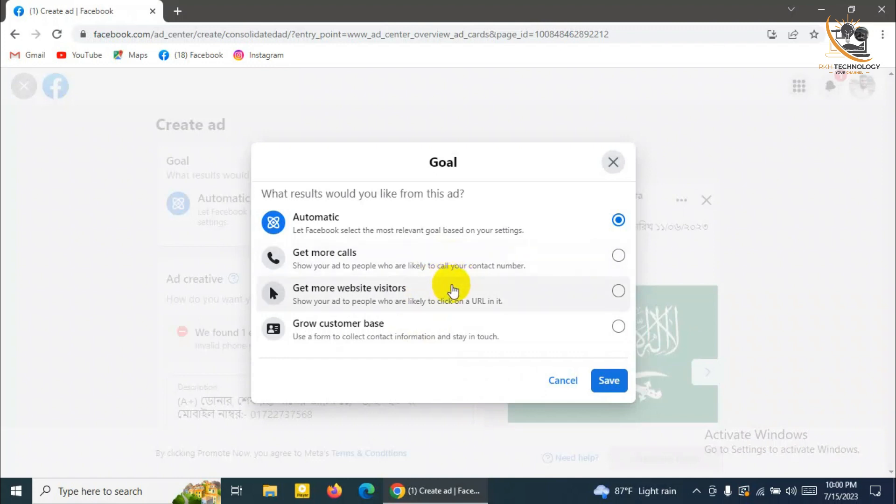
Choose Get more website visitors as the ad goal and save it
{"action": "left_click", "coordinate": [459, 293]}
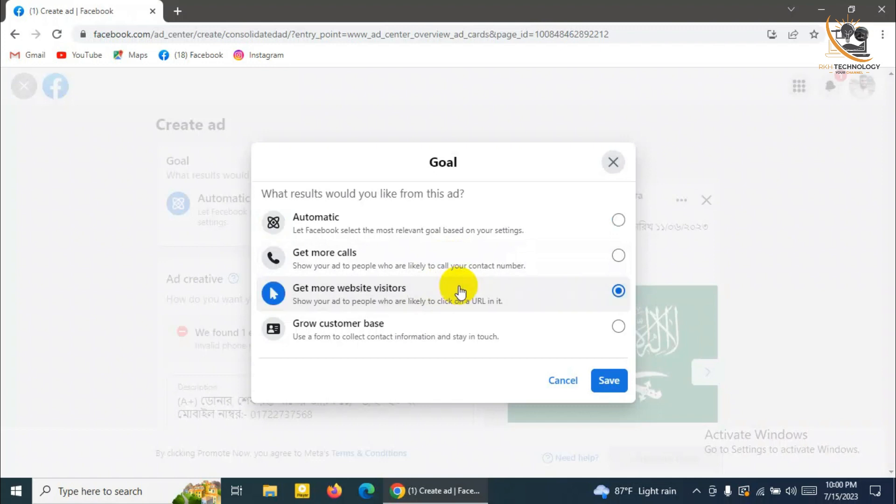
{"action": "left_click", "coordinate": [611, 382]}
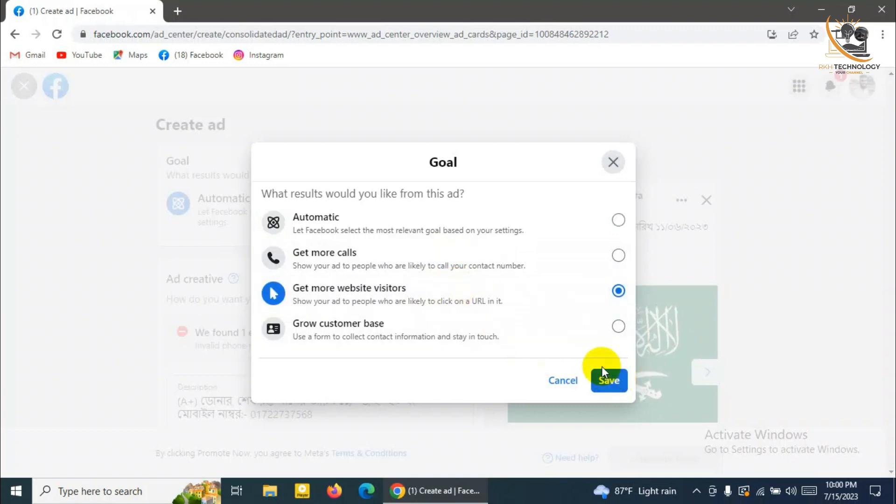
{"action": "left_click", "coordinate": [610, 376]}
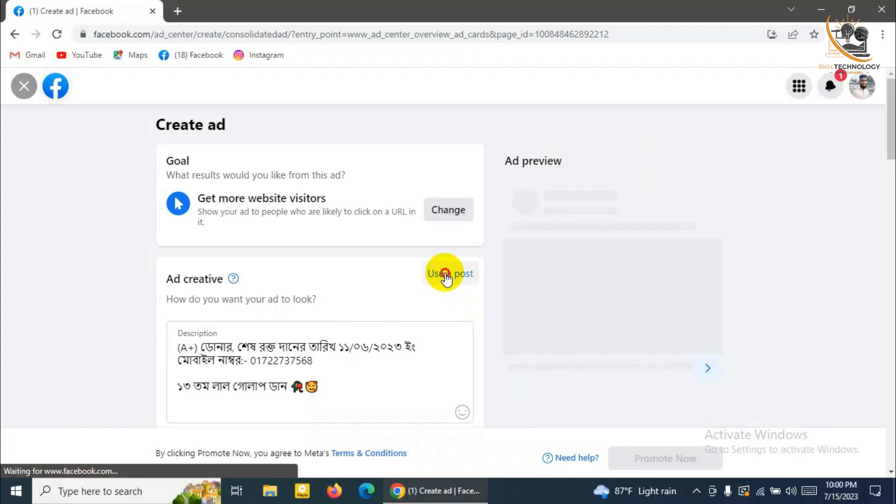
Use the 11 Jul profile post as the ad, replacing the description with its text
{"action": "left_click", "coordinate": [446, 276]}
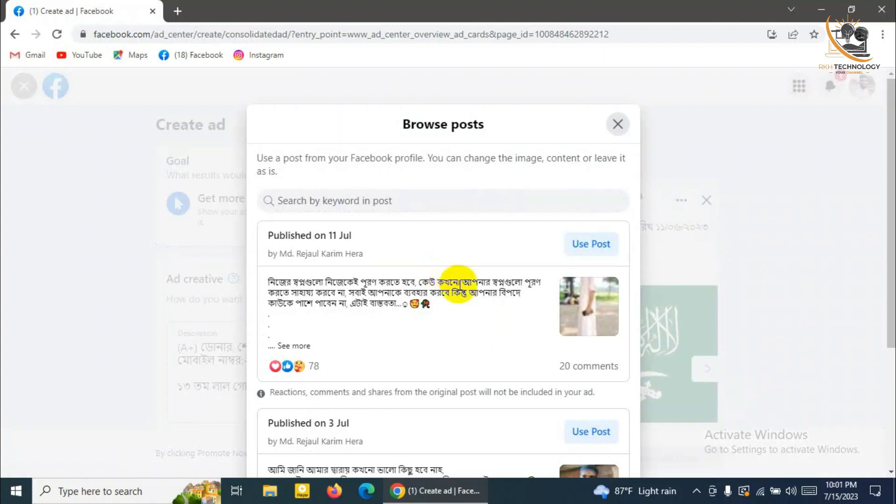
{"action": "scroll", "coordinate": [462, 304], "scroll_direction": "down", "scroll_amount": 5}
{"action": "scroll", "coordinate": [462, 308], "scroll_direction": "down", "scroll_amount": 15}
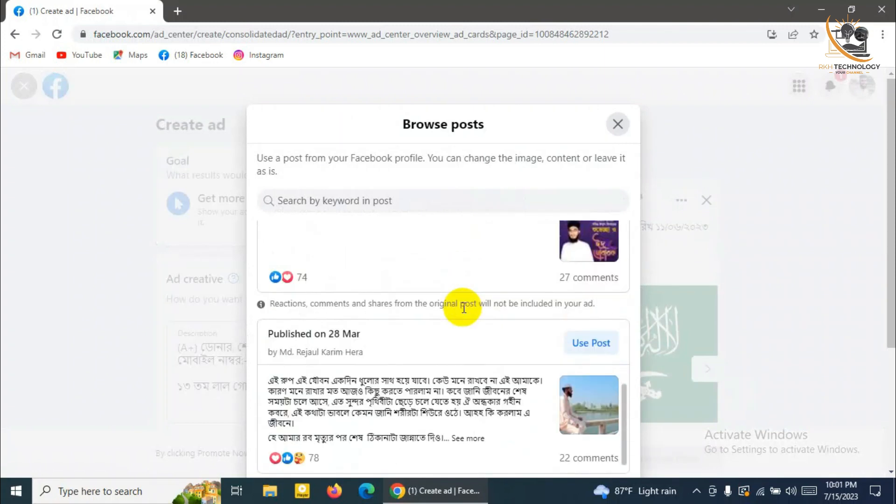
{"action": "scroll", "coordinate": [463, 308], "scroll_direction": "down", "scroll_amount": 9}
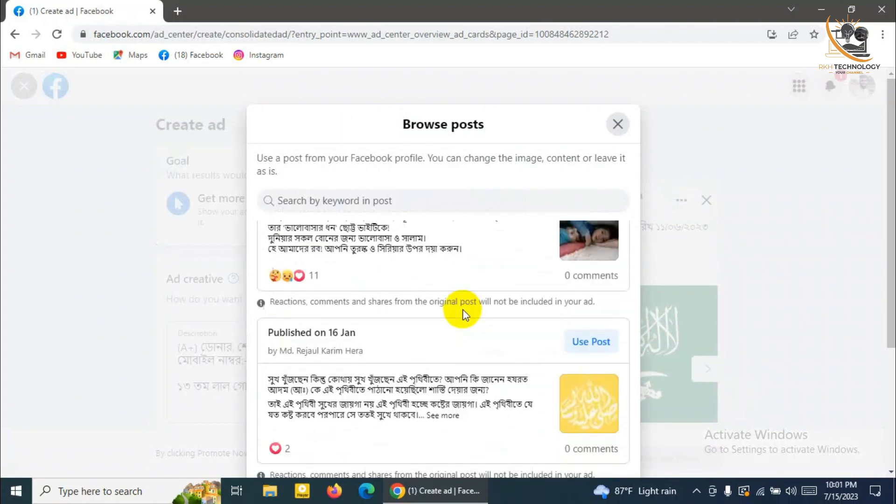
{"action": "scroll", "coordinate": [463, 310], "scroll_direction": "up", "scroll_amount": 6}
{"action": "scroll", "coordinate": [463, 310], "scroll_direction": "up", "scroll_amount": 10}
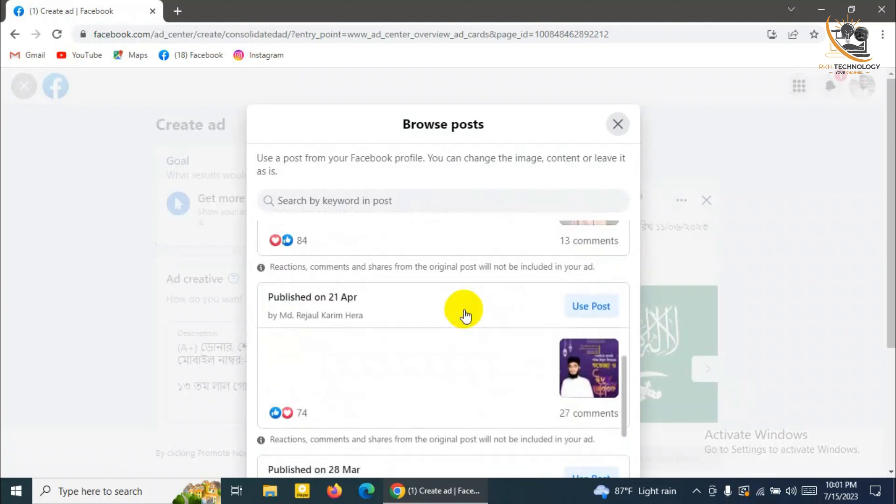
{"action": "scroll", "coordinate": [394, 319], "scroll_direction": "up", "scroll_amount": 10}
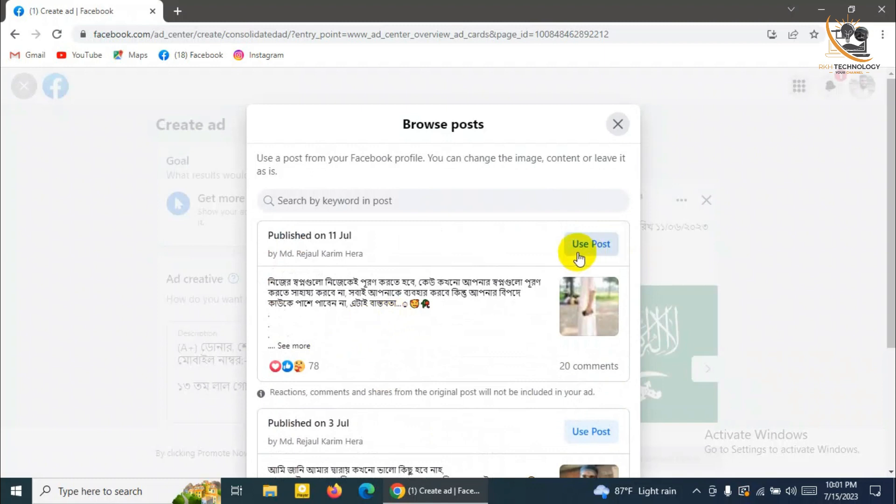
{"action": "left_click", "coordinate": [584, 243]}
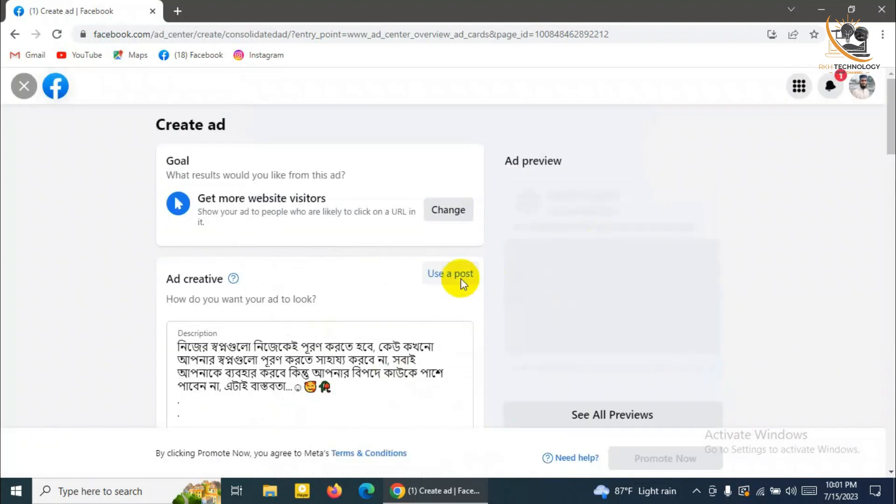
{"action": "scroll", "coordinate": [473, 307], "scroll_direction": "down", "scroll_amount": 2}
{"action": "scroll", "coordinate": [473, 308], "scroll_direction": "up", "scroll_amount": 2}
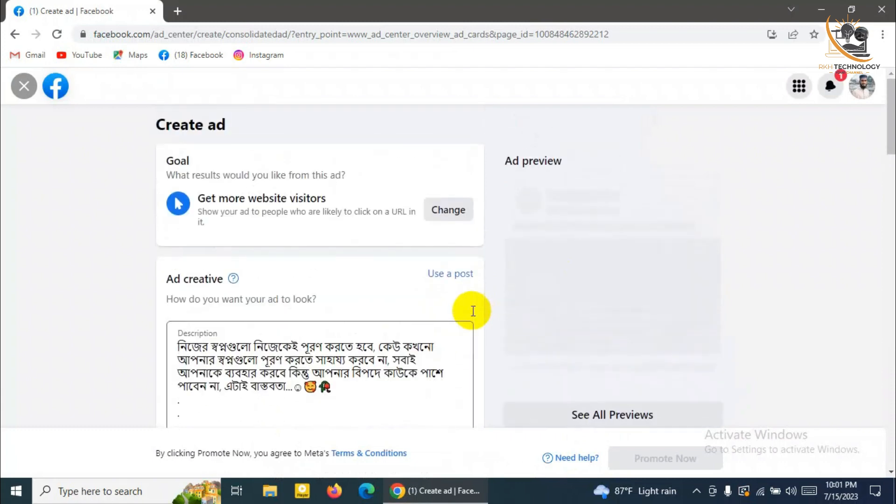
{"action": "scroll", "coordinate": [474, 310], "scroll_direction": "down", "scroll_amount": 1}
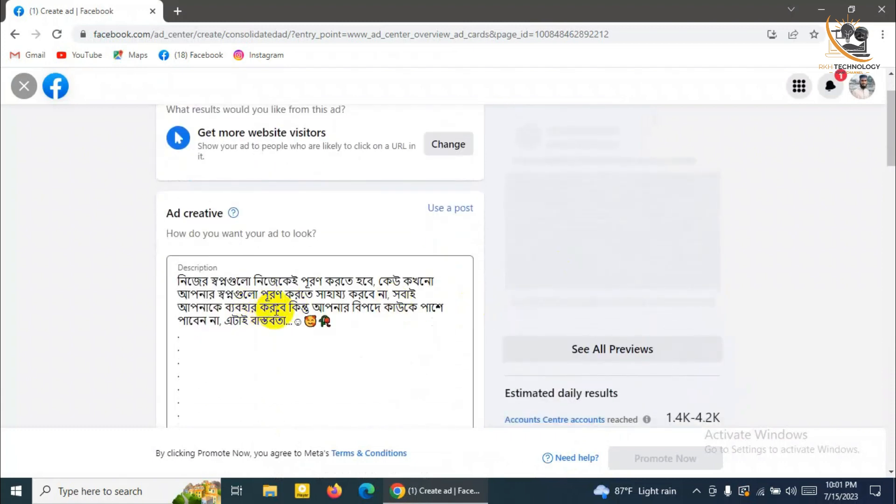
{"action": "scroll", "coordinate": [274, 310], "scroll_direction": "down", "scroll_amount": 1}
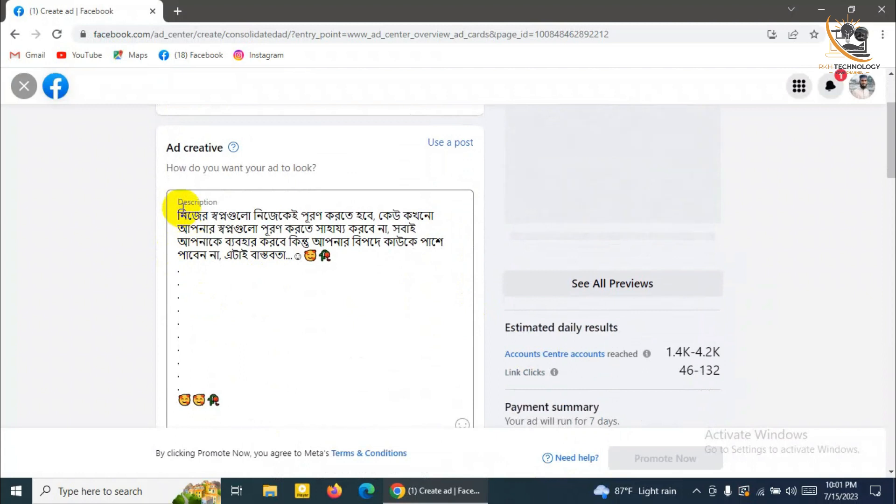
{"action": "left_click", "coordinate": [265, 371]}
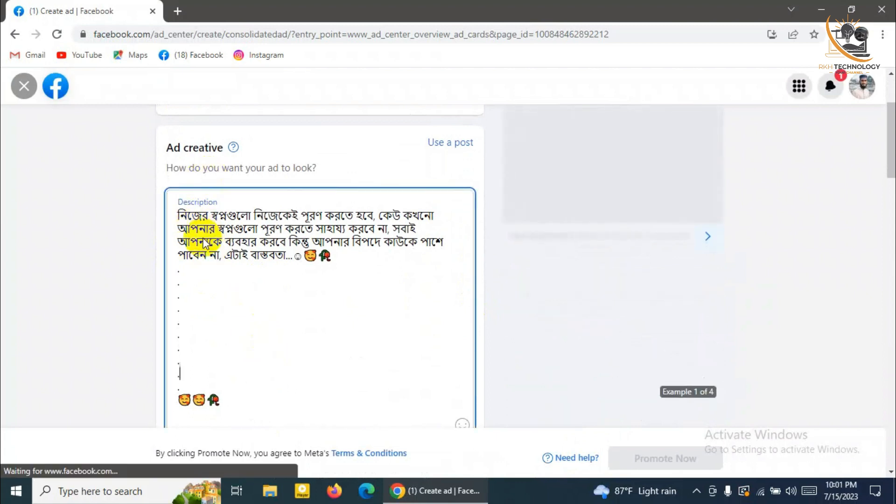
{"action": "scroll", "coordinate": [246, 302], "scroll_direction": "up", "scroll_amount": 2}
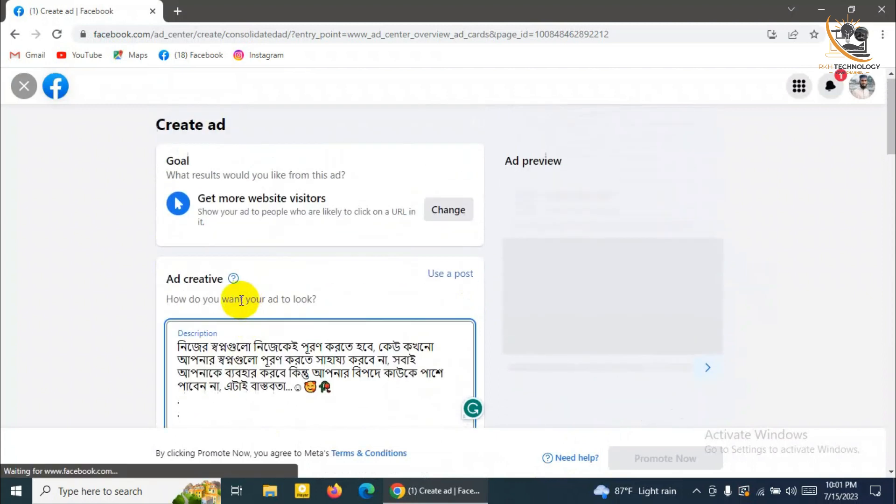
{"action": "left_click_drag", "start_coordinate": [177, 346], "coordinate": [330, 386]}
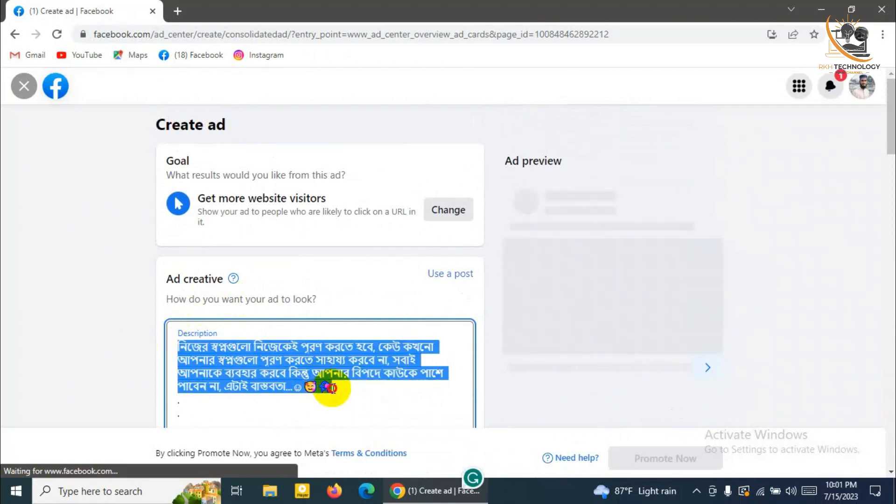
{"action": "scroll", "coordinate": [335, 312], "scroll_direction": "down", "scroll_amount": 3}
{"action": "scroll", "coordinate": [335, 312], "scroll_direction": "down", "scroll_amount": 3}
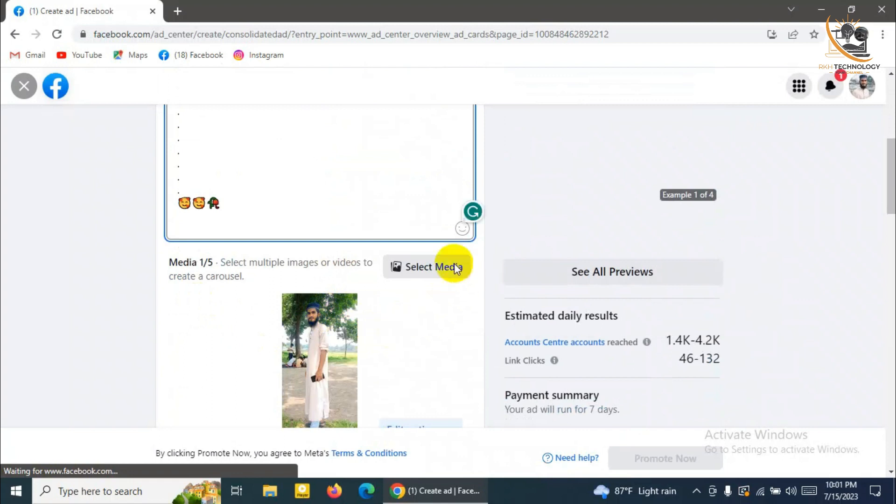
Browse the ad's media, then close the media browser without choosing a new image
{"action": "left_click", "coordinate": [421, 270]}
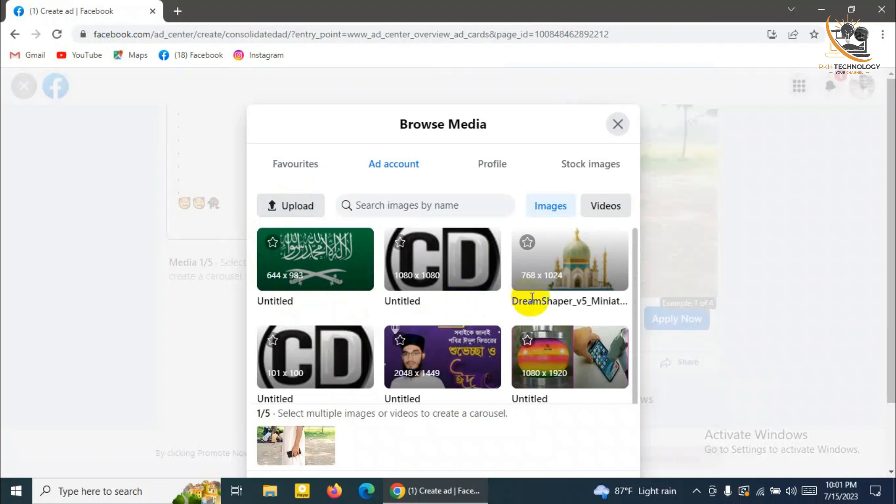
{"action": "scroll", "coordinate": [518, 308], "scroll_direction": "down", "scroll_amount": 1}
{"action": "scroll", "coordinate": [450, 280], "scroll_direction": "up", "scroll_amount": 1}
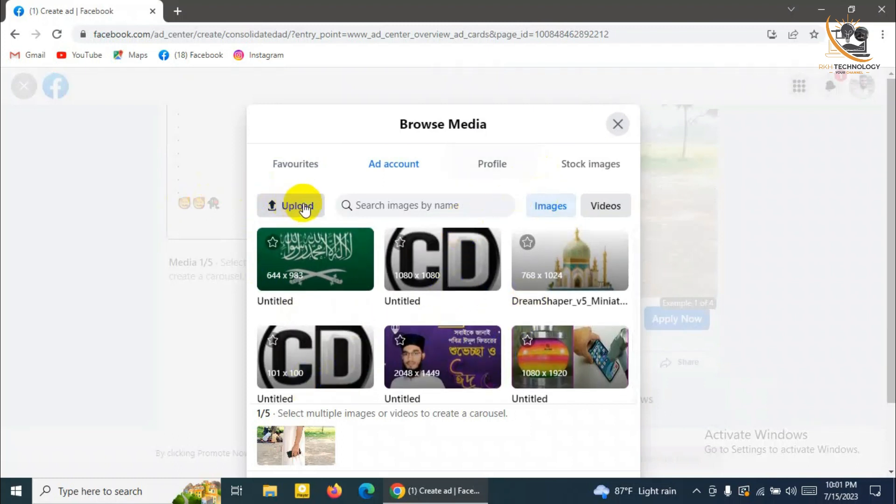
{"action": "left_click", "coordinate": [613, 124]}
{"action": "scroll", "coordinate": [467, 217], "scroll_direction": "up", "scroll_amount": 8}
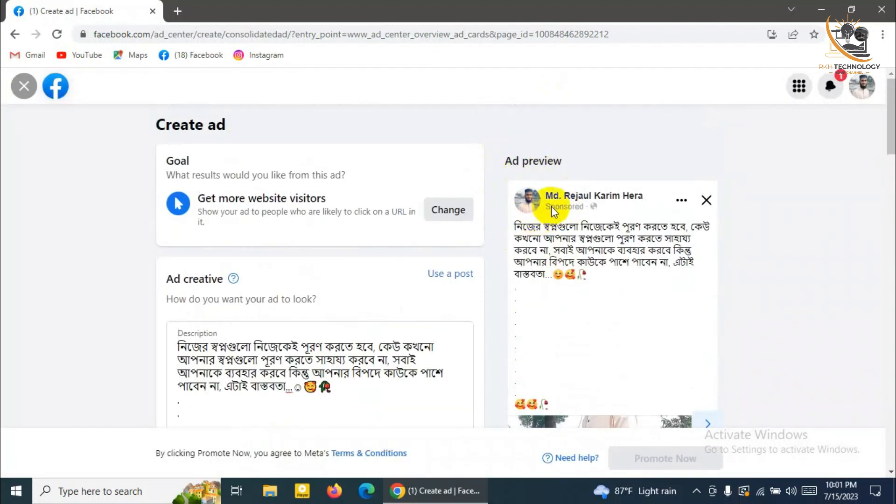
Change the ad's button label from Apply Now to Sign Up
{"action": "scroll", "coordinate": [377, 260], "scroll_direction": "down", "scroll_amount": 7}
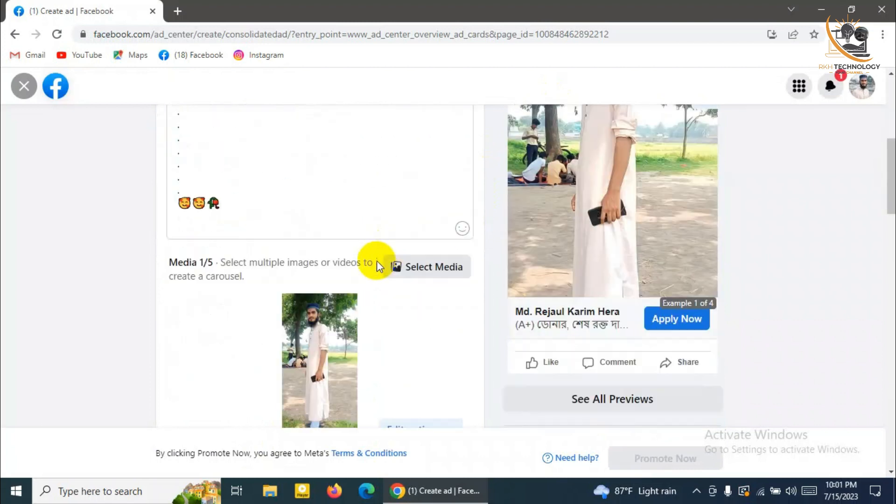
{"action": "scroll", "coordinate": [359, 261], "scroll_direction": "down", "scroll_amount": 4}
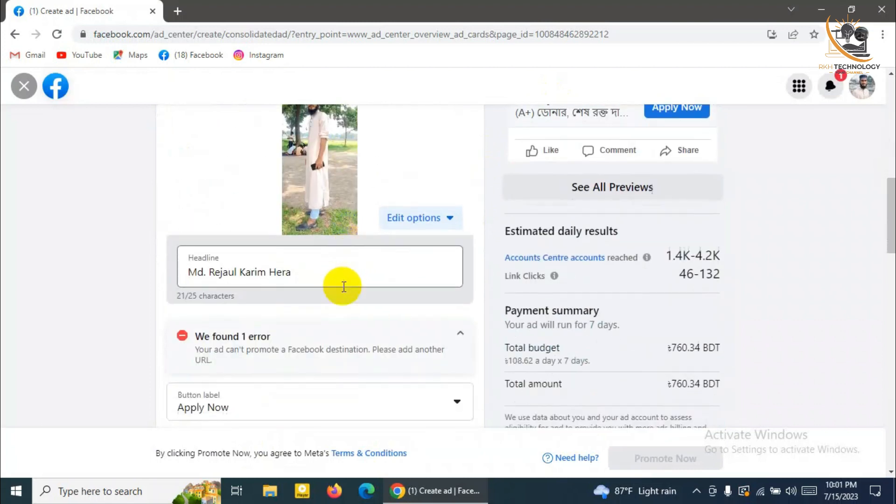
{"action": "scroll", "coordinate": [344, 286], "scroll_direction": "down", "scroll_amount": 1}
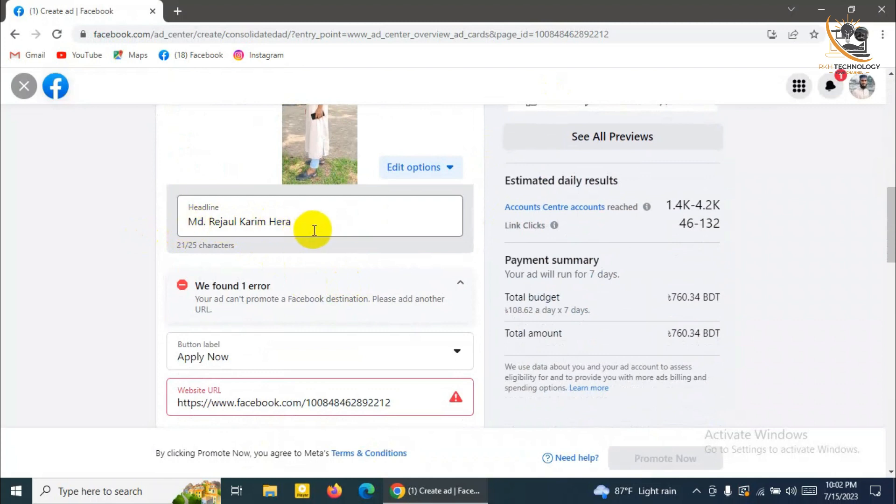
{"action": "mouse_move", "coordinate": [309, 232]}
{"action": "left_mouse_down"}
{"action": "mouse_move", "coordinate": [201, 242]}
{"action": "mouse_move", "coordinate": [293, 226]}
{"action": "left_mouse_up"}
{"action": "scroll", "coordinate": [268, 316], "scroll_direction": "down", "scroll_amount": 1}
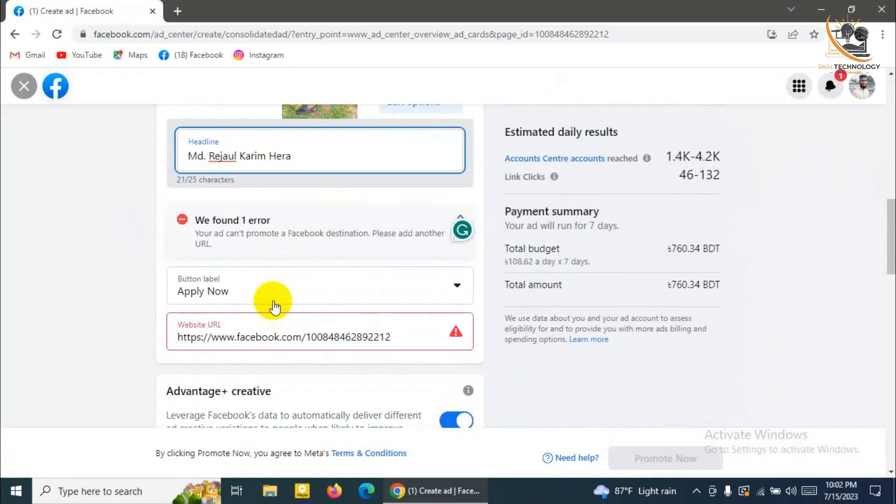
{"action": "left_click", "coordinate": [423, 286]}
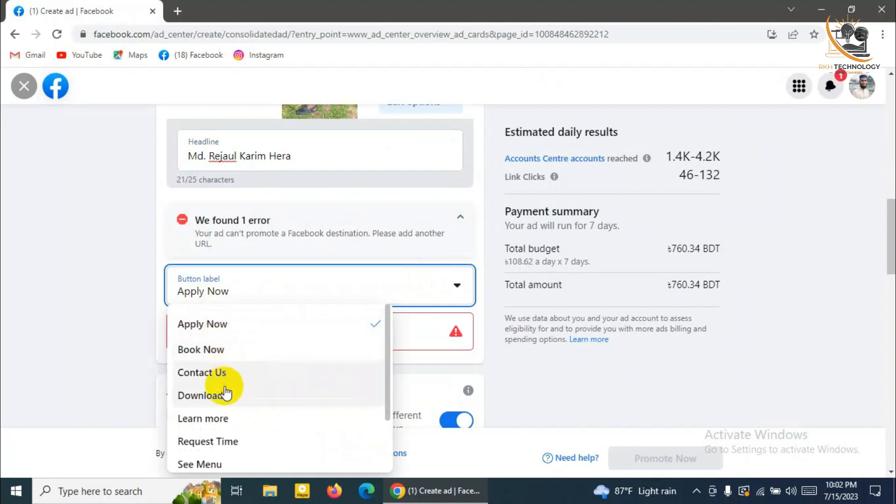
{"action": "scroll", "coordinate": [224, 395], "scroll_direction": "down", "scroll_amount": 2}
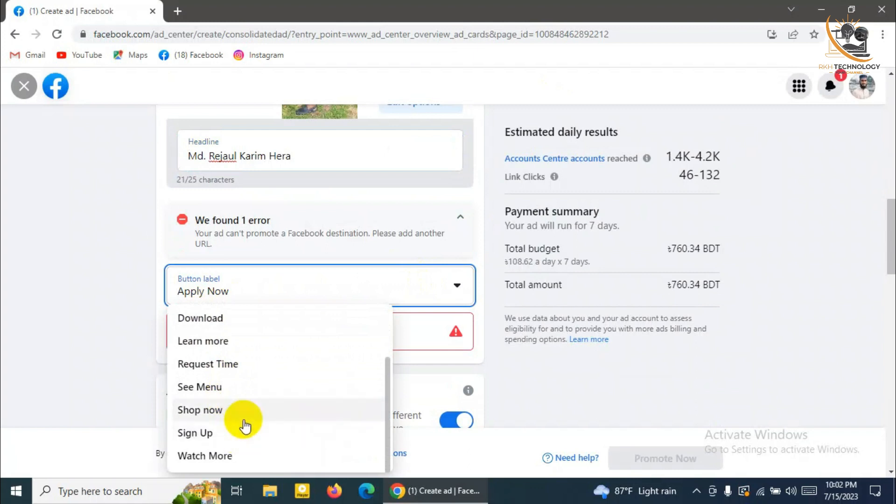
{"action": "scroll", "coordinate": [248, 418], "scroll_direction": "up", "scroll_amount": 2}
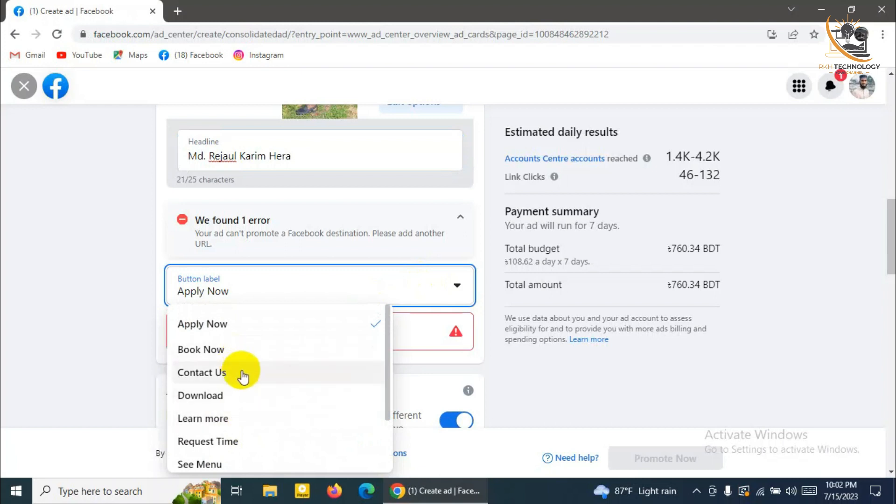
{"action": "scroll", "coordinate": [243, 394], "scroll_direction": "down", "scroll_amount": 2}
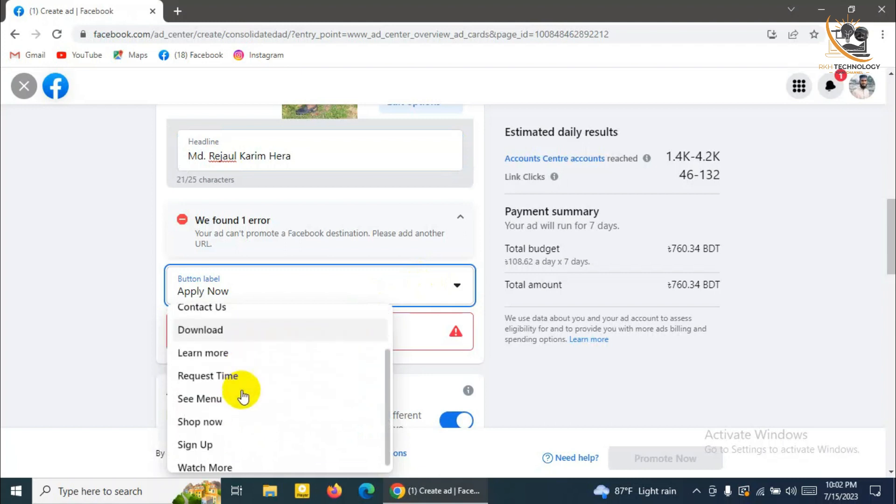
{"action": "left_click", "coordinate": [227, 444]}
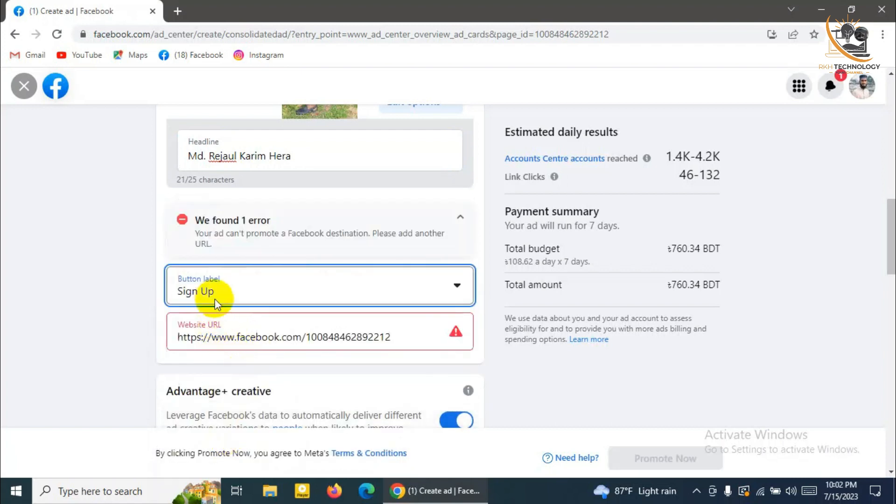
Collapse the 'We found 1 error' notice and inspect the full Website URL field
{"action": "left_click_drag", "start_coordinate": [224, 342], "coordinate": [395, 341]}
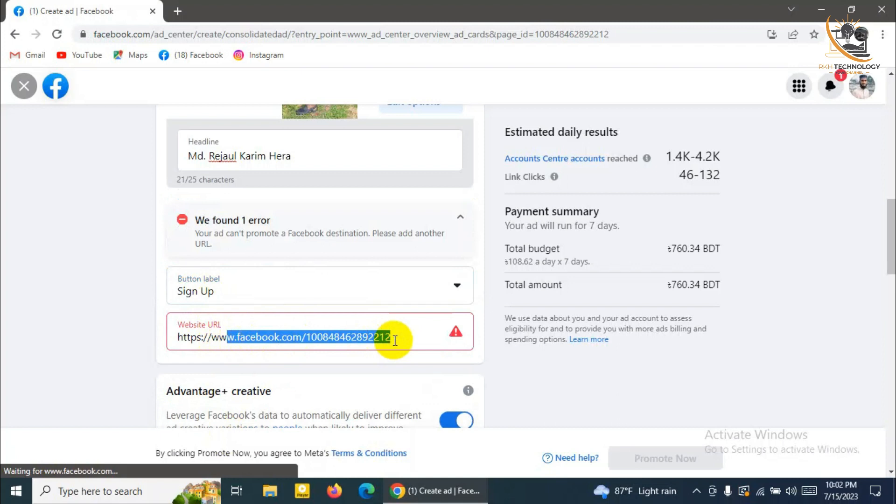
{"action": "left_click", "coordinate": [460, 217]}
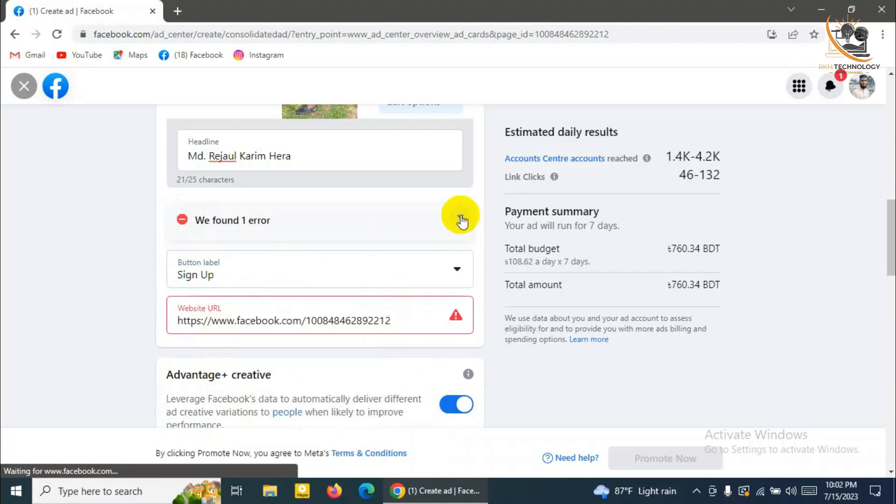
{"action": "scroll", "coordinate": [370, 308], "scroll_direction": "up", "scroll_amount": 1}
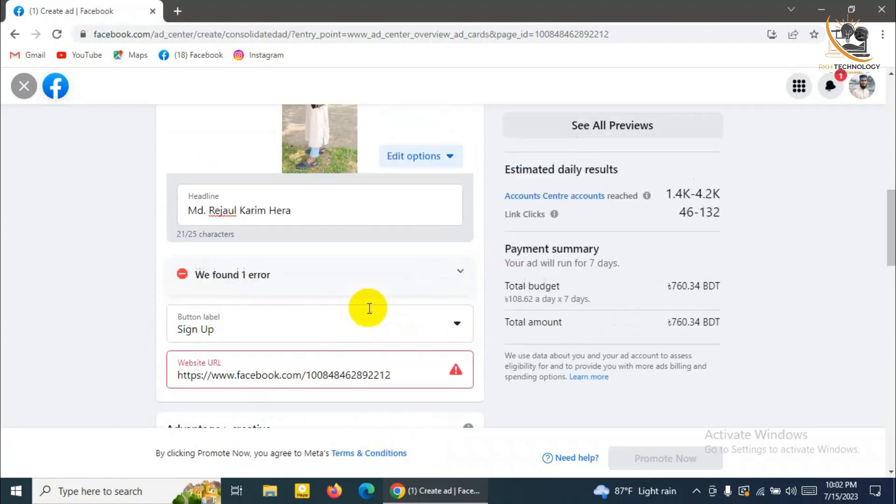
{"action": "scroll", "coordinate": [369, 308], "scroll_direction": "down", "scroll_amount": 3}
{"action": "scroll", "coordinate": [367, 328], "scroll_direction": "down", "scroll_amount": 3}
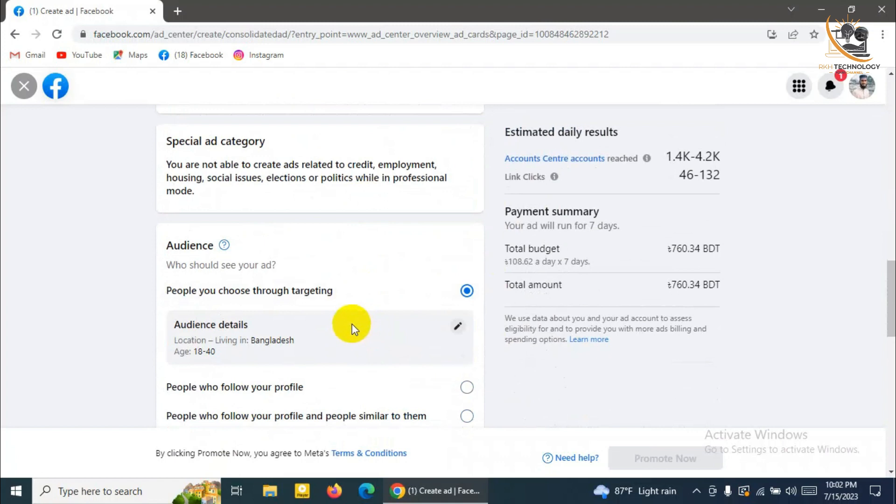
{"action": "scroll", "coordinate": [352, 324], "scroll_direction": "up", "scroll_amount": 2}
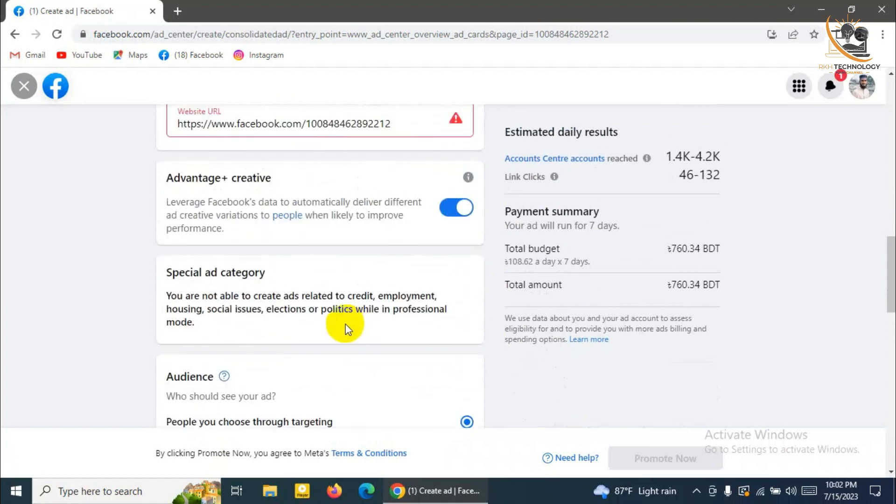
{"action": "scroll", "coordinate": [345, 324], "scroll_direction": "up", "scroll_amount": 2}
{"action": "left_click", "coordinate": [240, 252]}
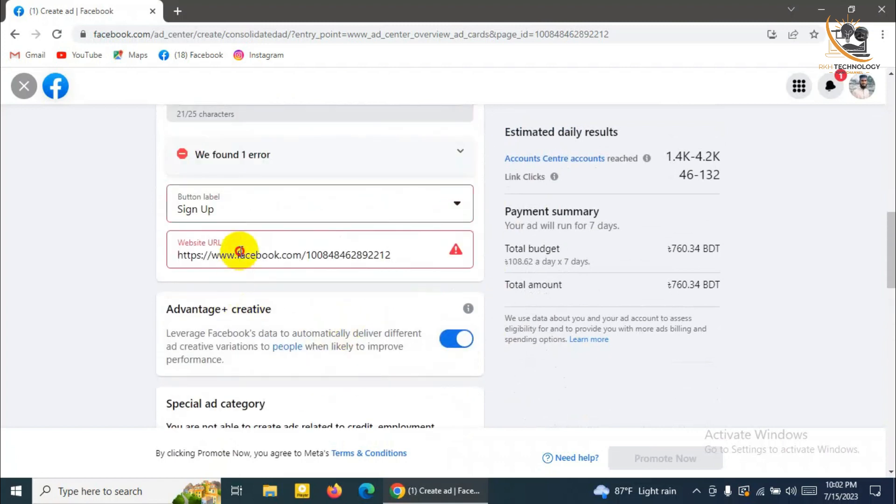
{"action": "left_click_drag", "start_coordinate": [399, 255], "coordinate": [161, 269]}
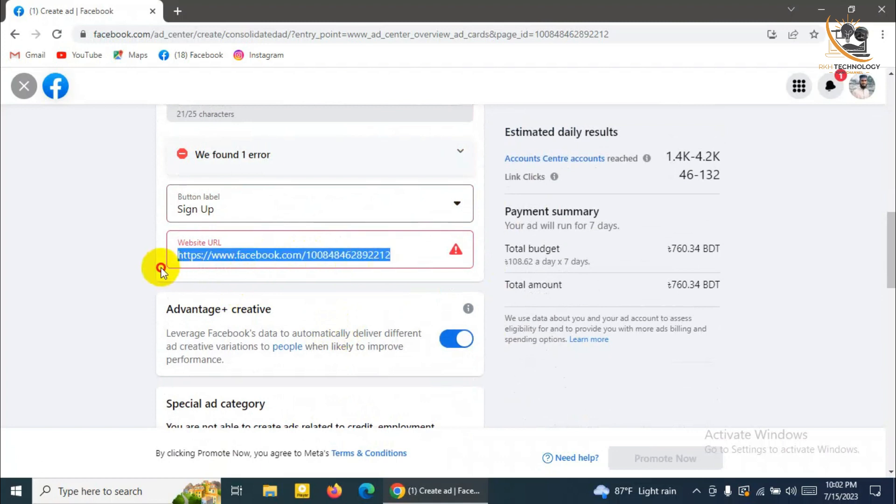
{"action": "left_click", "coordinate": [394, 254]}
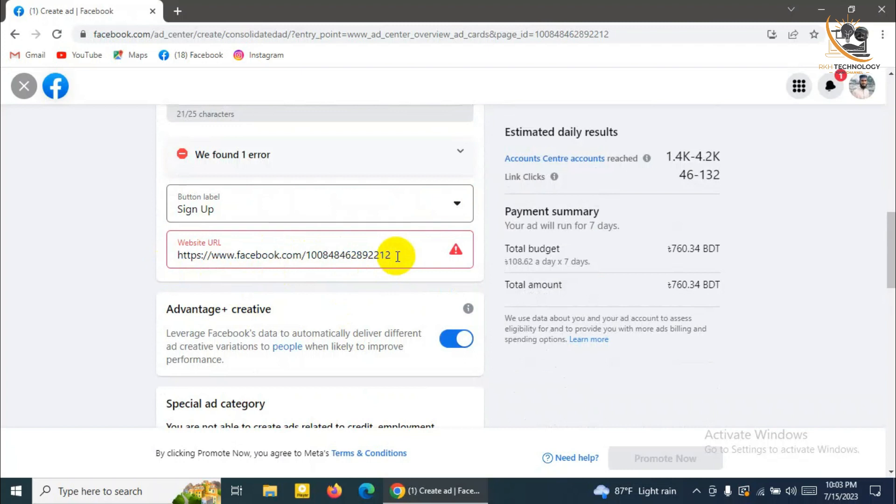
{"action": "scroll", "coordinate": [401, 271], "scroll_direction": "down", "scroll_amount": 5}
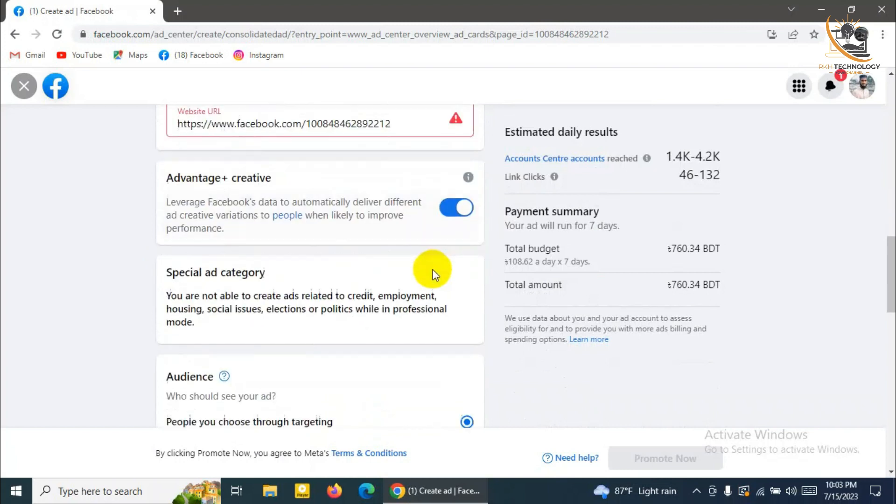
{"action": "scroll", "coordinate": [370, 299], "scroll_direction": "down", "scroll_amount": 1}
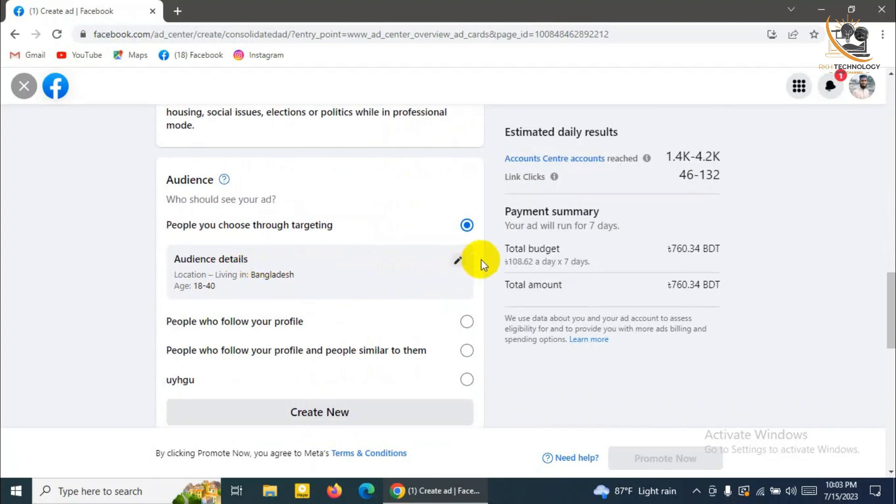
Open Edit audience, keep All genders and adjust the age range to 18–40
{"action": "left_click", "coordinate": [458, 261]}
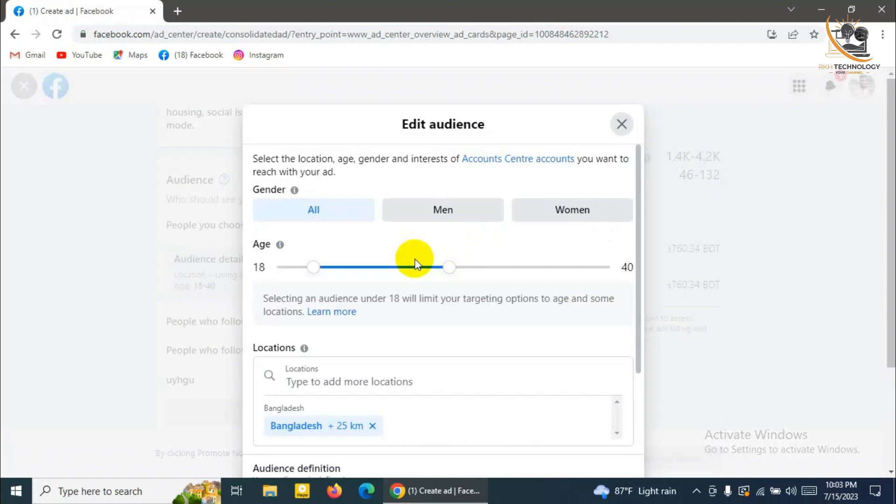
{"action": "left_click", "coordinate": [327, 211]}
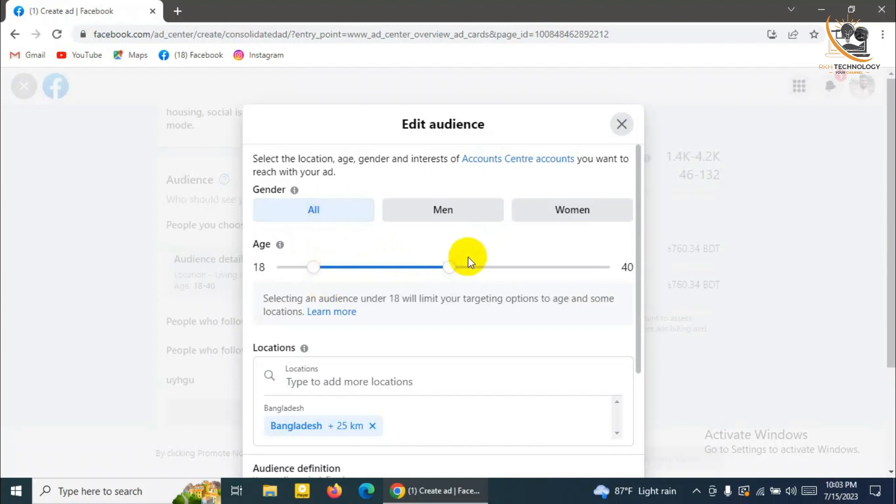
{"action": "mouse_move", "coordinate": [451, 275]}
{"action": "left_mouse_down"}
{"action": "mouse_move", "coordinate": [623, 274]}
{"action": "mouse_move", "coordinate": [451, 289]}
{"action": "left_mouse_up"}
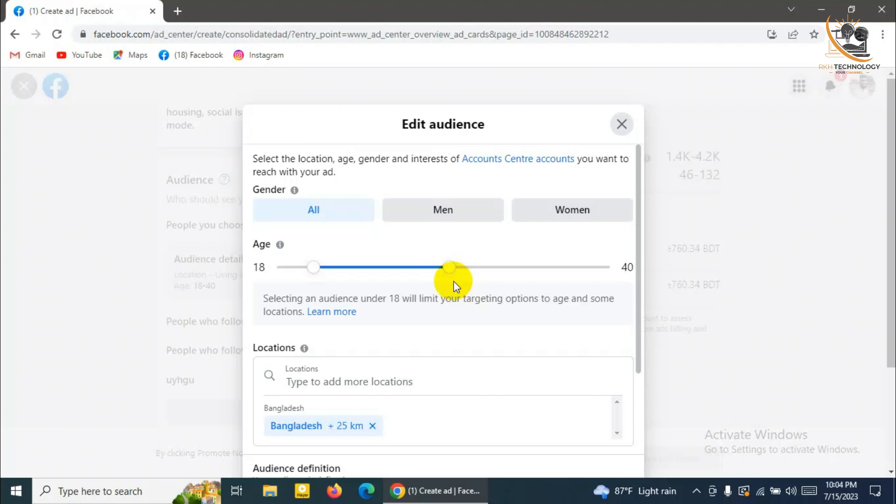
Pan and zoom the location map north to the Rangpur, Saidpur and Dinajpur area
{"action": "scroll", "coordinate": [457, 320], "scroll_direction": "down", "scroll_amount": 1}
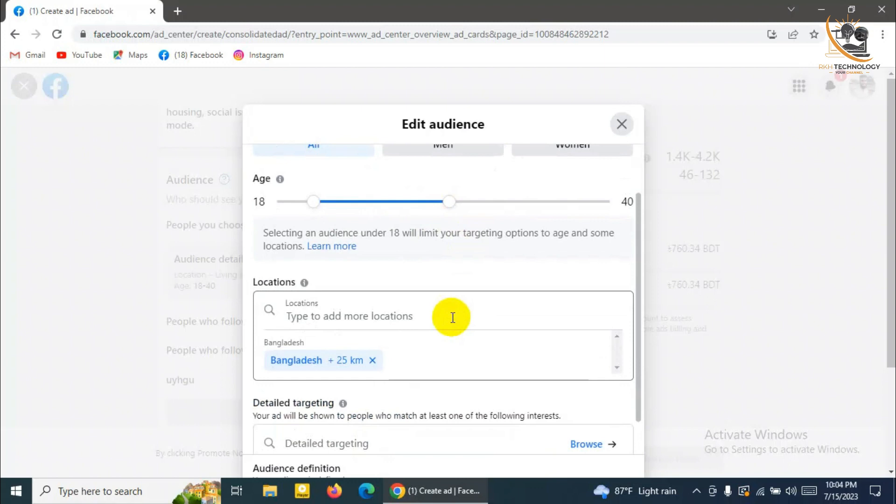
{"action": "left_click", "coordinate": [426, 321]}
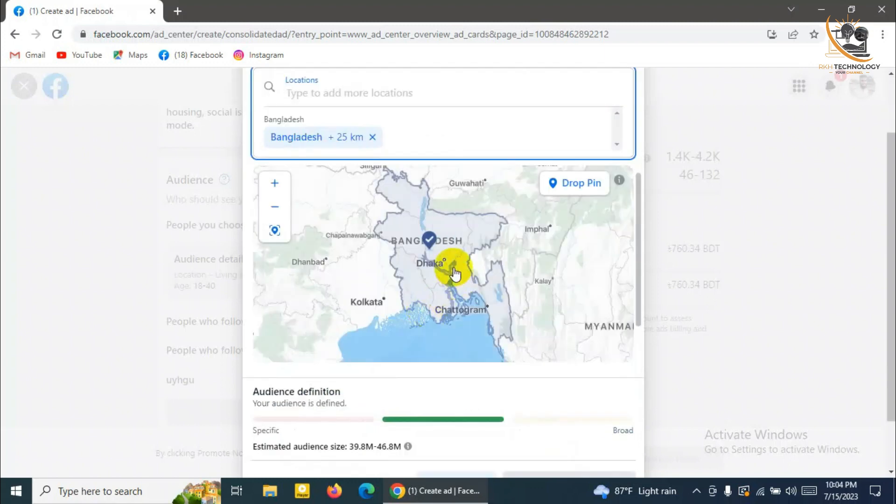
{"action": "scroll", "coordinate": [451, 270], "scroll_direction": "up", "scroll_amount": 2}
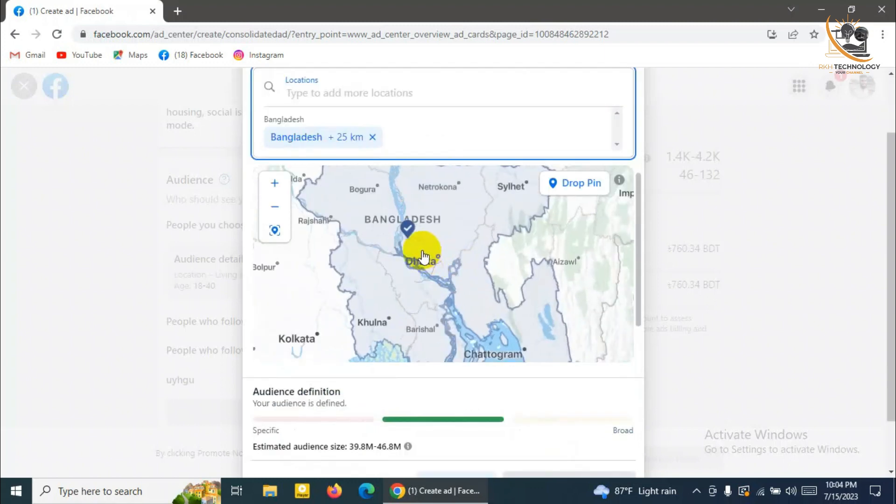
{"action": "scroll", "coordinate": [361, 195], "scroll_direction": "down", "scroll_amount": 2}
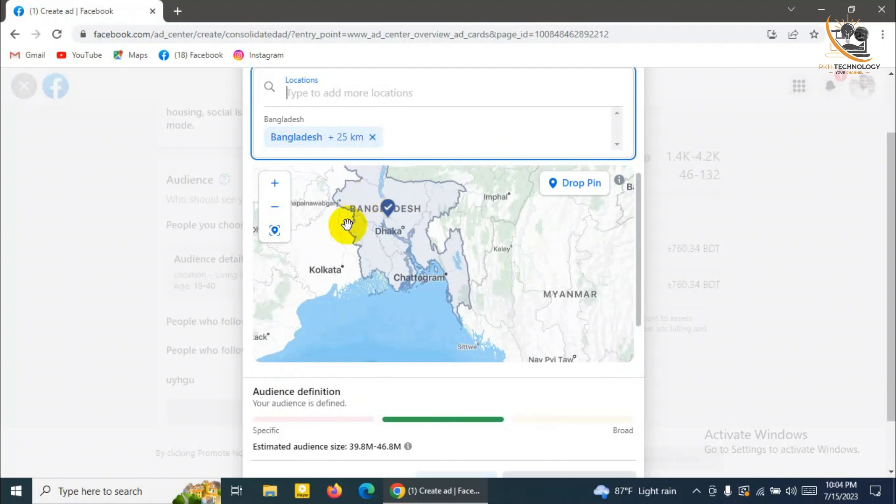
{"action": "scroll", "coordinate": [347, 224], "scroll_direction": "up", "scroll_amount": 5}
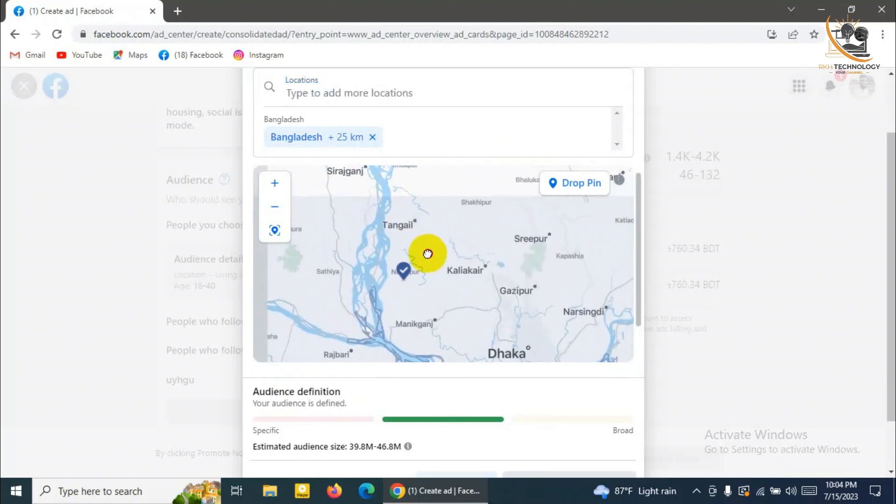
{"action": "scroll", "coordinate": [410, 269], "scroll_direction": "up", "scroll_amount": 3}
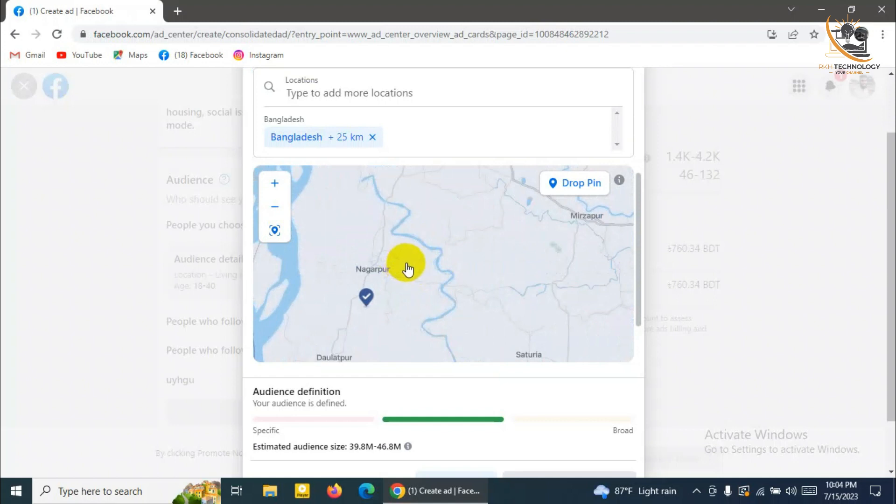
{"action": "scroll", "coordinate": [403, 262], "scroll_direction": "up", "scroll_amount": 2}
{"action": "left_click_drag", "start_coordinate": [357, 225], "coordinate": [456, 325]}
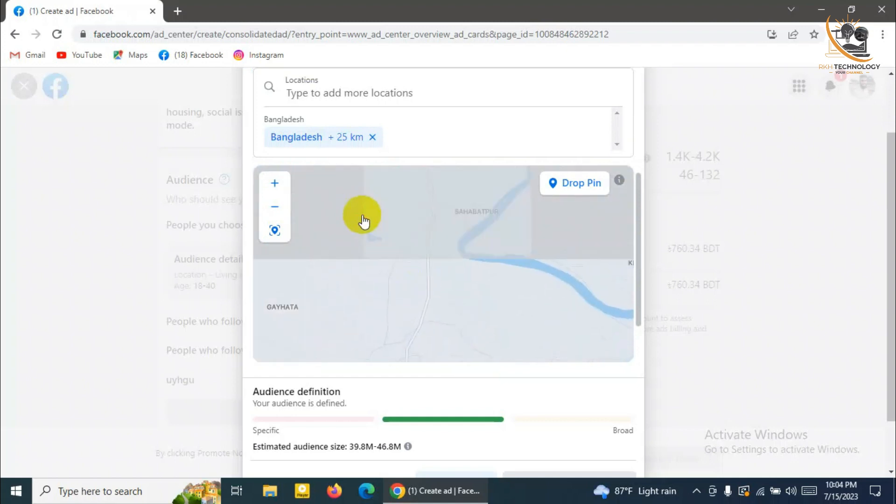
{"action": "scroll", "coordinate": [355, 213], "scroll_direction": "down", "scroll_amount": 3}
{"action": "left_click_drag", "start_coordinate": [352, 206], "coordinate": [447, 331]}
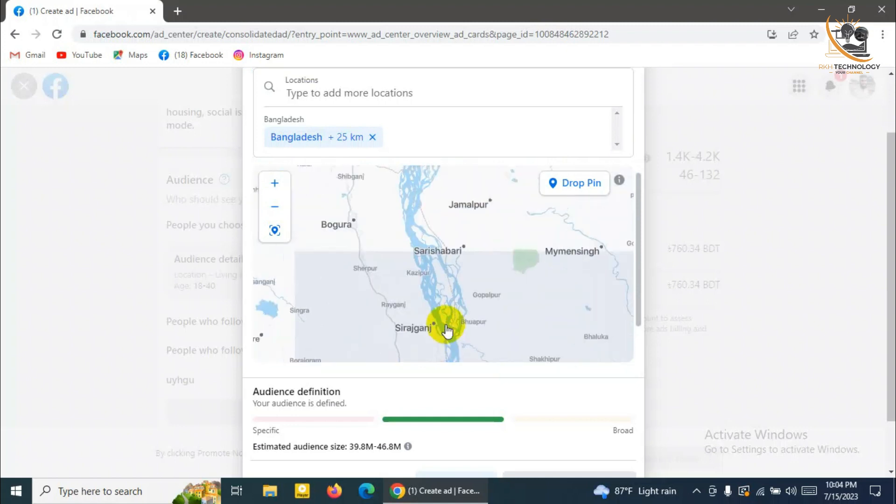
{"action": "left_click_drag", "start_coordinate": [399, 244], "coordinate": [411, 311]}
{"action": "left_click_drag", "start_coordinate": [372, 240], "coordinate": [464, 344]}
{"action": "scroll", "coordinate": [403, 262], "scroll_direction": "up", "scroll_amount": 2}
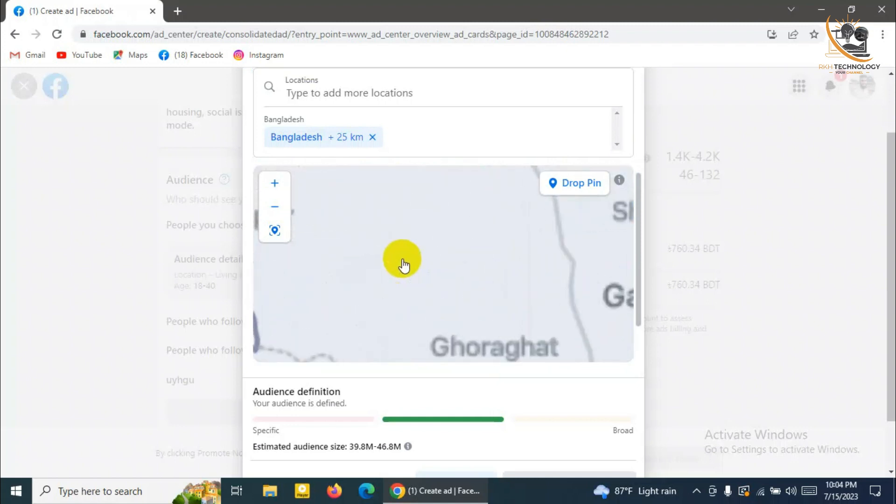
{"action": "scroll", "coordinate": [403, 262], "scroll_direction": "down", "scroll_amount": 4}
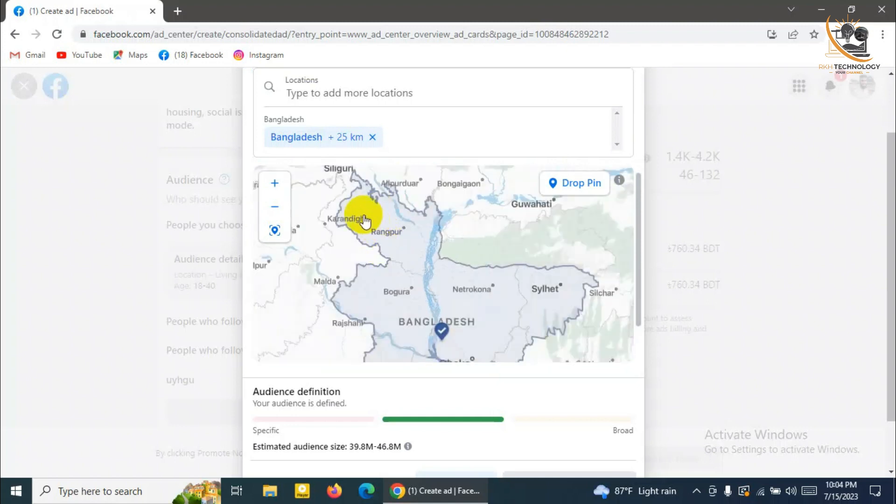
{"action": "scroll", "coordinate": [370, 223], "scroll_direction": "up", "scroll_amount": 1}
{"action": "scroll", "coordinate": [407, 250], "scroll_direction": "up", "scroll_amount": 1}
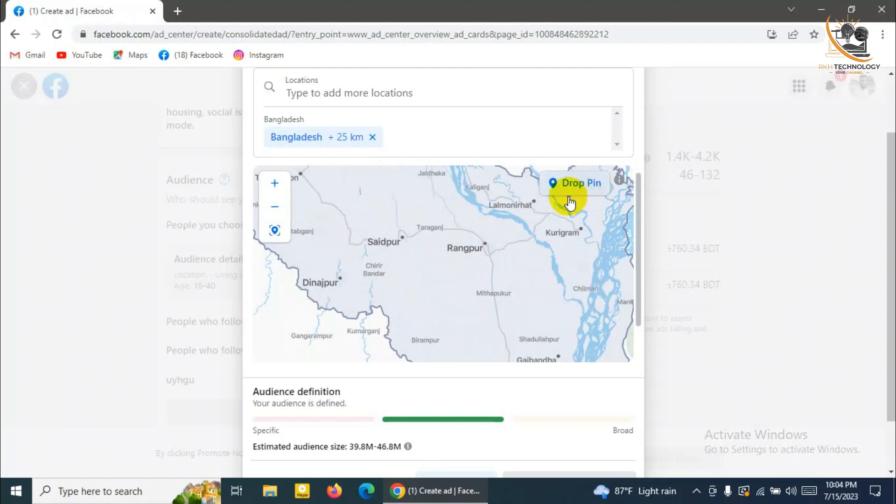
Drop a location pin on Rangpur with a 20 km radius
{"action": "left_click", "coordinate": [472, 249]}
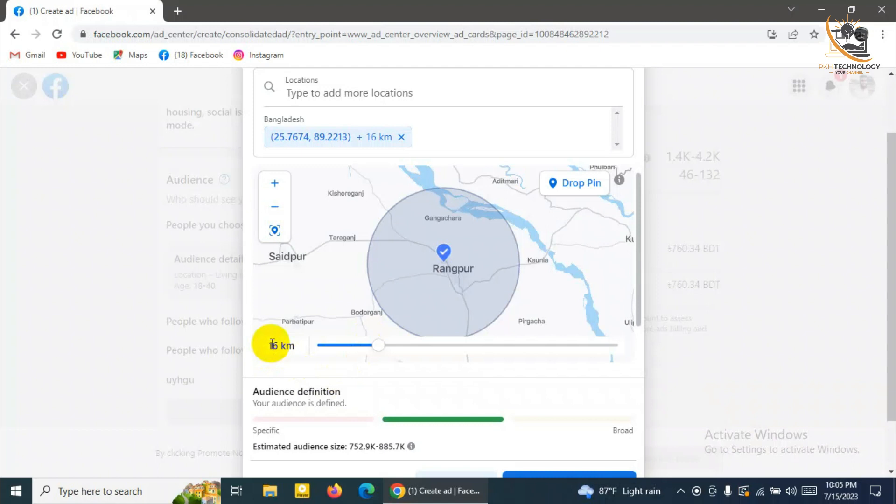
{"action": "mouse_move", "coordinate": [379, 346]}
{"action": "left_mouse_down"}
{"action": "mouse_move", "coordinate": [495, 351]}
{"action": "mouse_move", "coordinate": [391, 353]}
{"action": "left_mouse_up"}
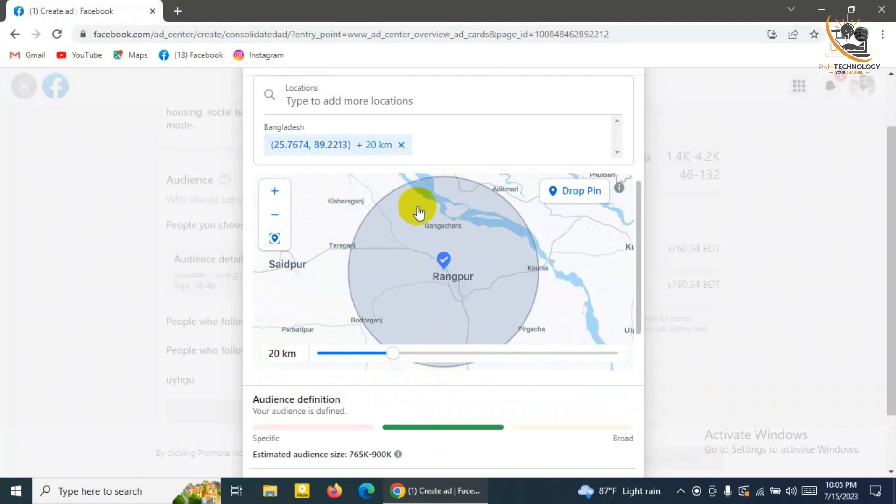
{"action": "scroll", "coordinate": [427, 228], "scroll_direction": "down", "scroll_amount": 2}
{"action": "scroll", "coordinate": [448, 280], "scroll_direction": "down", "scroll_amount": 2}
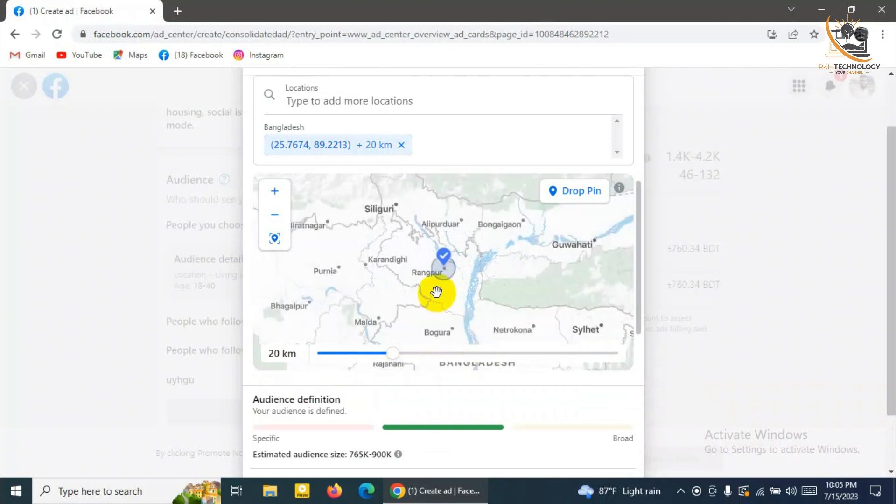
{"action": "scroll", "coordinate": [428, 261], "scroll_direction": "up", "scroll_amount": 1}
{"action": "scroll", "coordinate": [429, 261], "scroll_direction": "up", "scroll_amount": 2}
Add a second pin on Dinajpur (+16 km) and save the custom audience
{"action": "left_click_drag", "start_coordinate": [398, 266], "coordinate": [455, 270]}
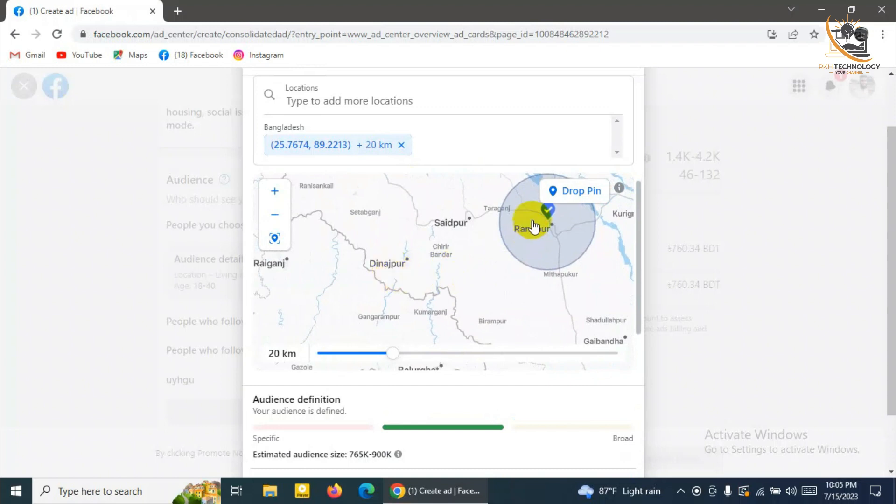
{"action": "left_click", "coordinate": [577, 190]}
{"action": "left_click", "coordinate": [391, 262]}
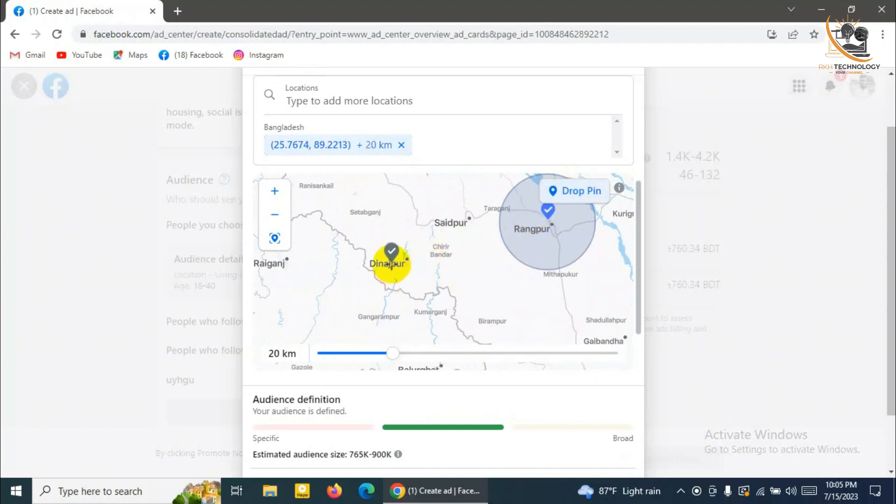
{"action": "left_click", "coordinate": [391, 264]}
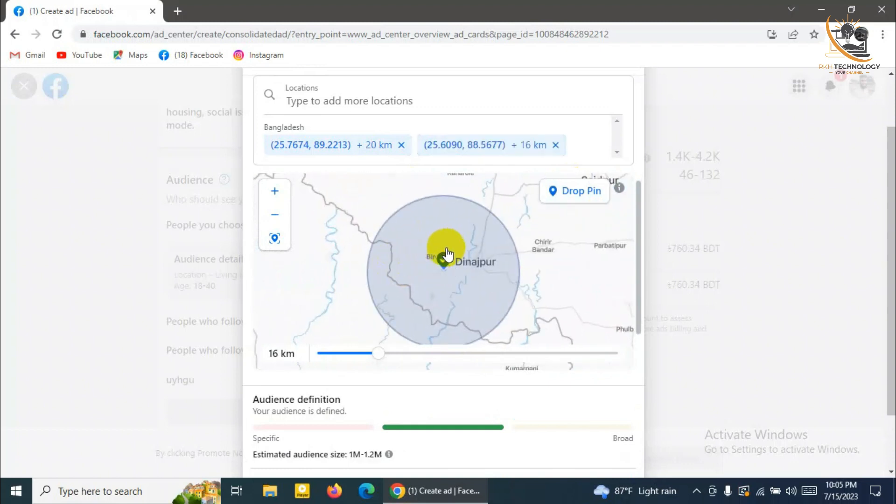
{"action": "left_click_drag", "start_coordinate": [442, 254], "coordinate": [432, 245]}
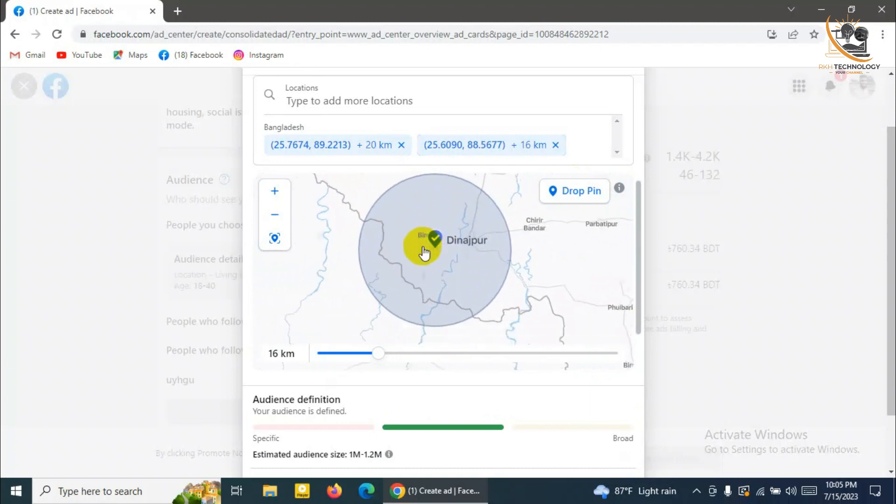
{"action": "scroll", "coordinate": [425, 254], "scroll_direction": "down", "scroll_amount": 3}
{"action": "scroll", "coordinate": [494, 384], "scroll_direction": "down", "scroll_amount": 2}
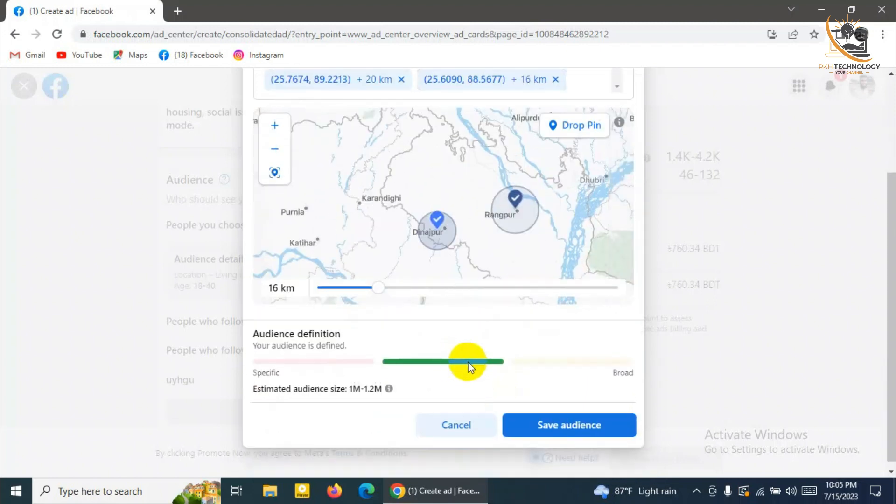
{"action": "left_click", "coordinate": [591, 436]}
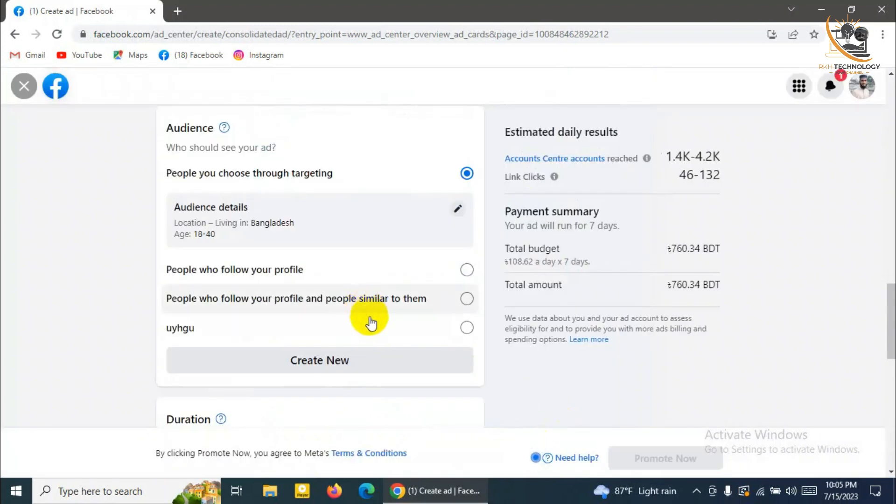
{"action": "scroll", "coordinate": [360, 341], "scroll_direction": "down", "scroll_amount": 4}
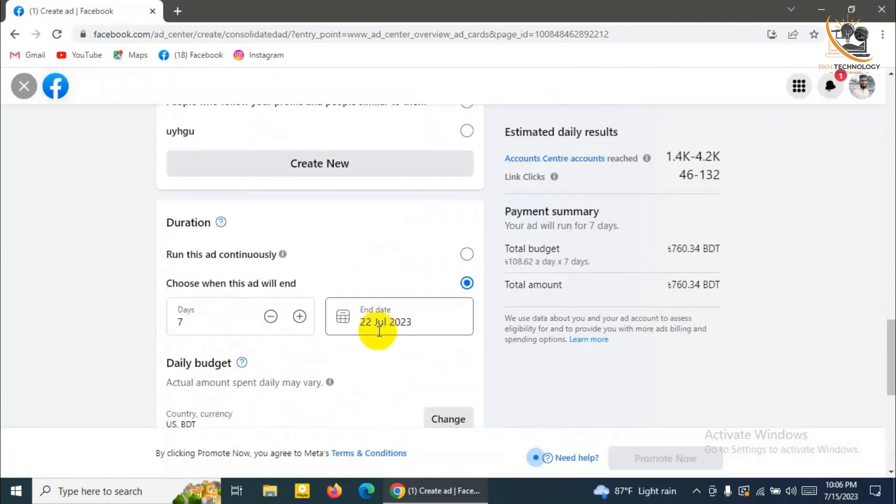
{"action": "scroll", "coordinate": [327, 341], "scroll_direction": "down", "scroll_amount": 2}
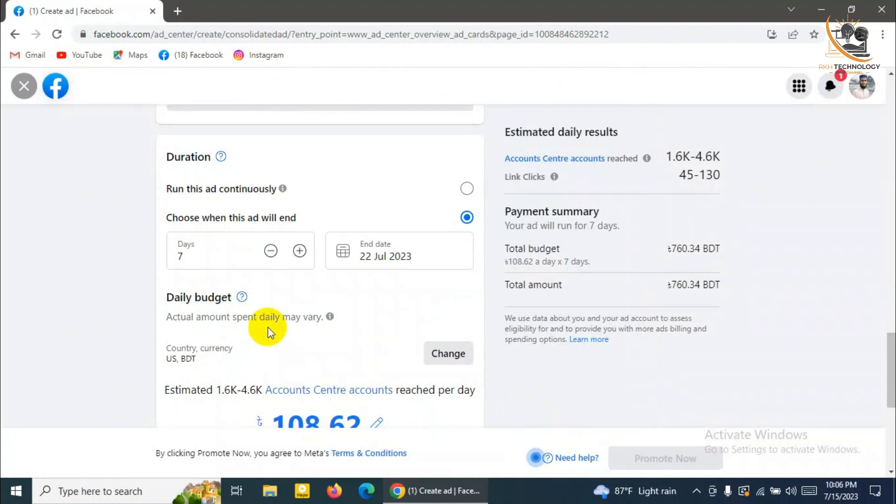
{"action": "left_click", "coordinate": [187, 256]}
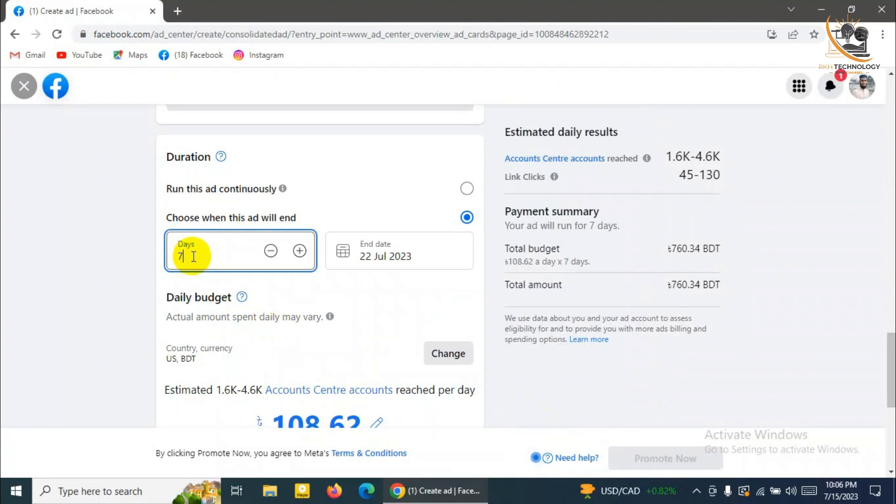
{"action": "scroll", "coordinate": [380, 348], "scroll_direction": "down", "scroll_amount": 3}
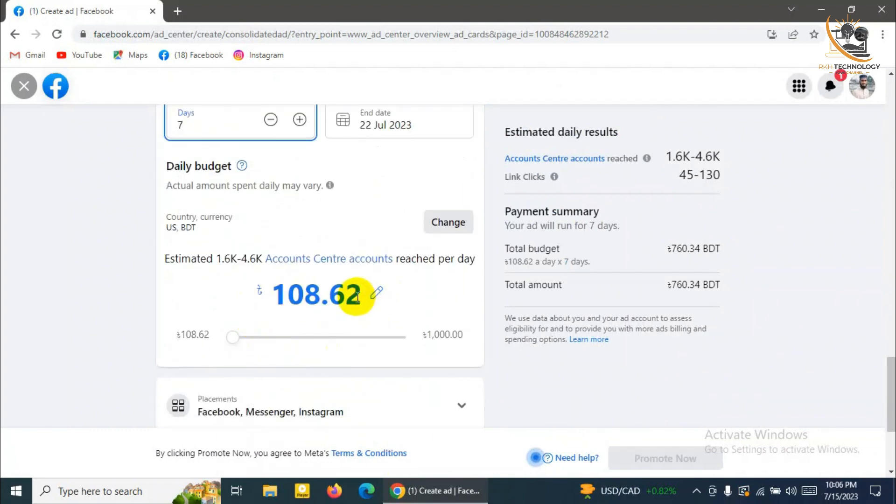
{"action": "scroll", "coordinate": [357, 297], "scroll_direction": "up", "scroll_amount": 1}
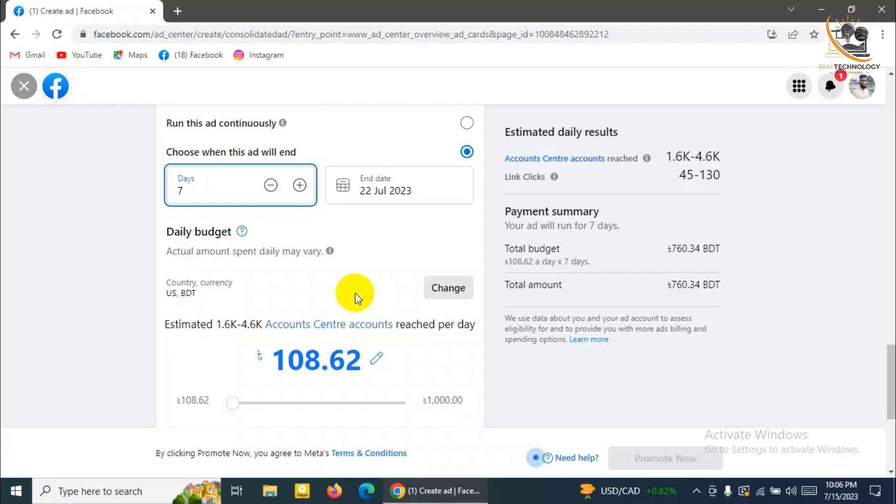
{"action": "scroll", "coordinate": [355, 294], "scroll_direction": "up", "scroll_amount": 1}
Change the ad duration from 7 to 14 days
{"action": "left_click", "coordinate": [204, 252]}
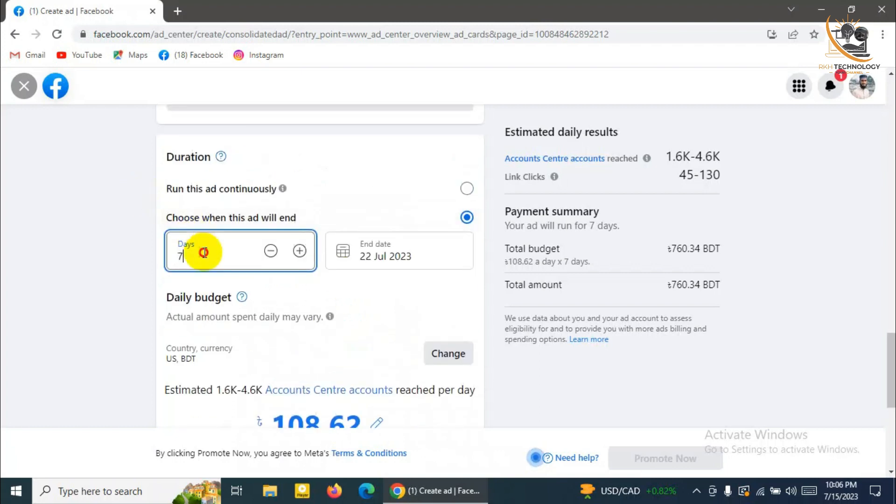
{"action": "left_click_drag", "start_coordinate": [204, 253], "coordinate": [177, 253]}
{"action": "type", "text": "14"}
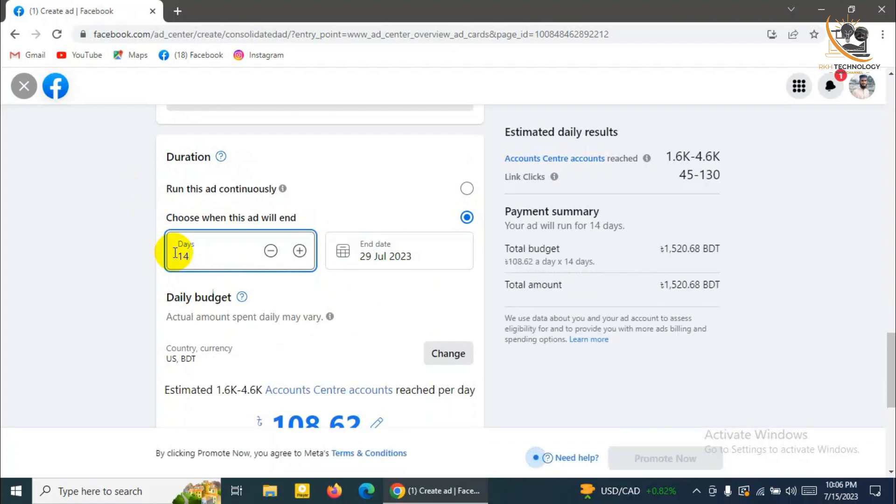
Check the 29 Jul 2023 end date and open the country and currency settings
{"action": "left_click", "coordinate": [381, 262]}
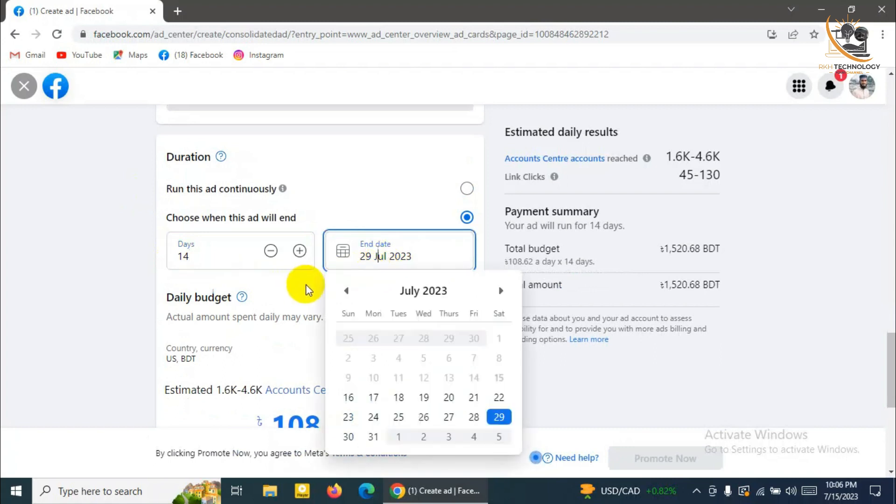
{"action": "left_click", "coordinate": [310, 290]}
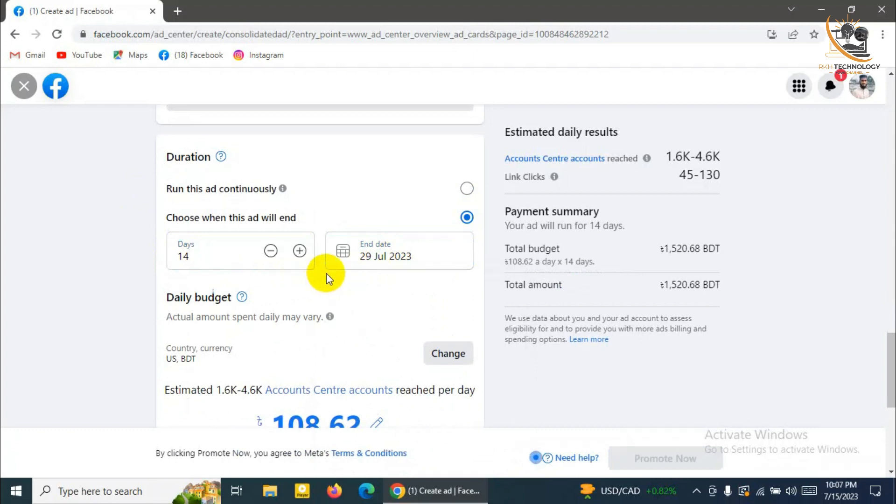
{"action": "scroll", "coordinate": [394, 304], "scroll_direction": "down", "scroll_amount": 1}
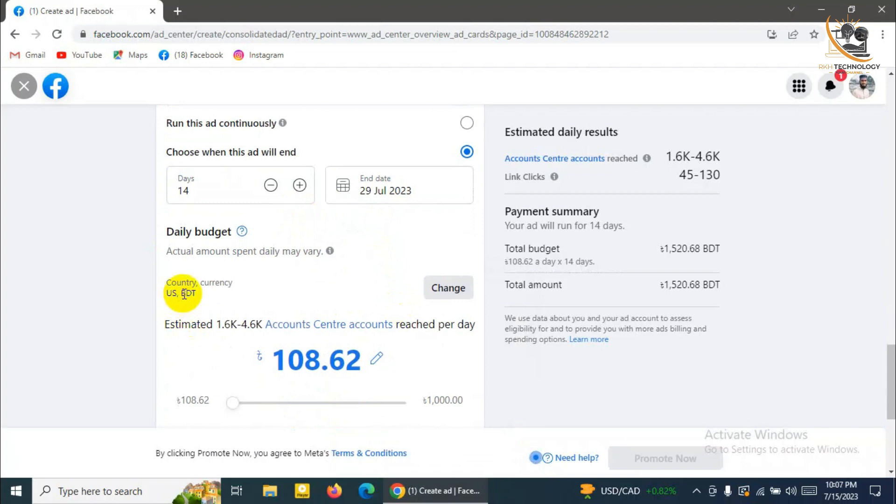
{"action": "left_click", "coordinate": [453, 293]}
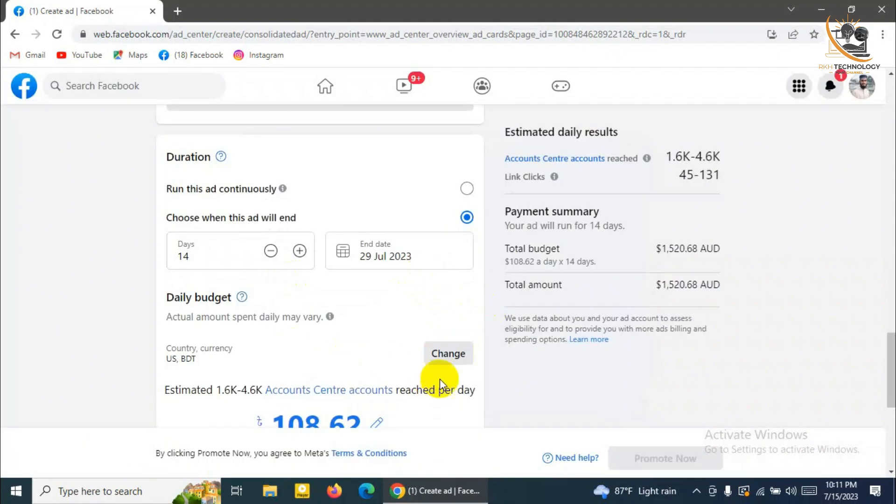
Change the ad account currency to US Dollar so the payment summary shows 1,520.68 USD
{"action": "left_click", "coordinate": [449, 360]}
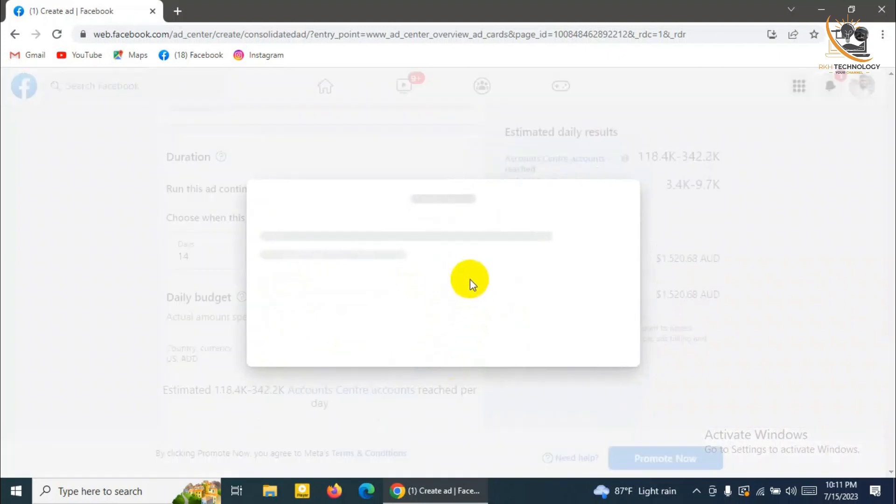
{"action": "left_click", "coordinate": [570, 249]}
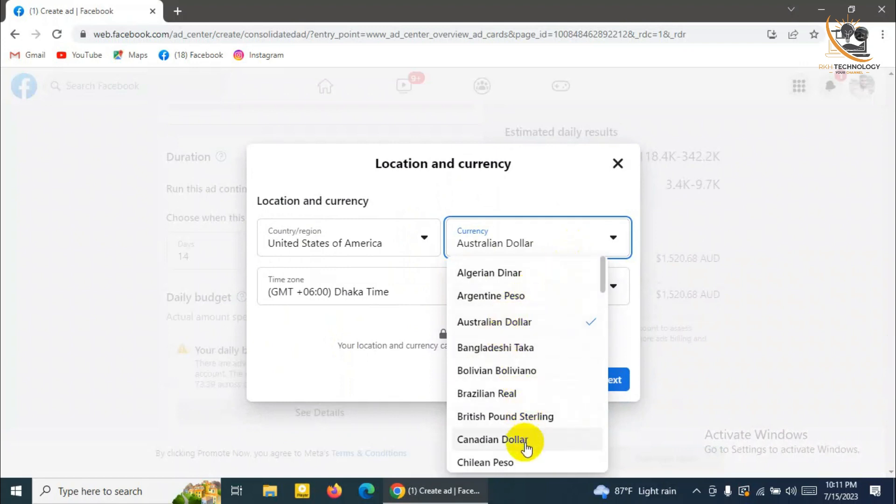
{"action": "scroll", "coordinate": [526, 448], "scroll_direction": "down", "scroll_amount": 8}
{"action": "scroll", "coordinate": [524, 449], "scroll_direction": "down", "scroll_amount": 8}
{"action": "scroll", "coordinate": [521, 447], "scroll_direction": "down", "scroll_amount": 6}
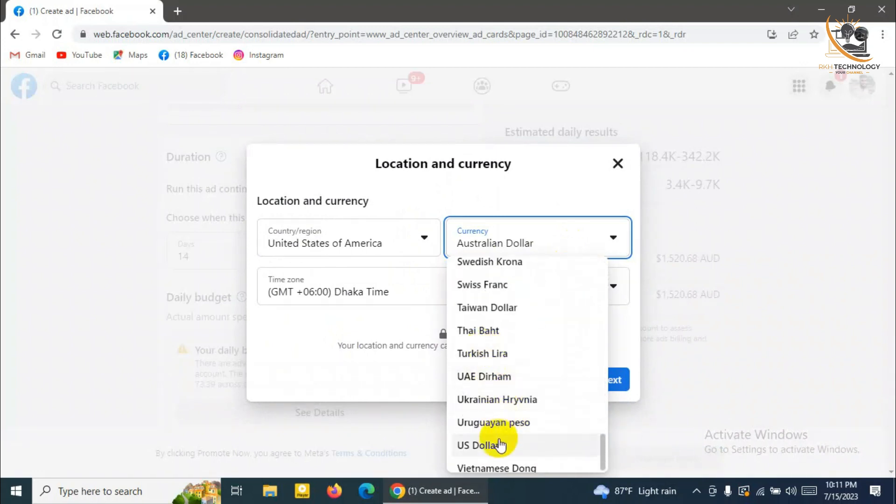
{"action": "left_click", "coordinate": [499, 445]}
{"action": "left_click", "coordinate": [616, 380]}
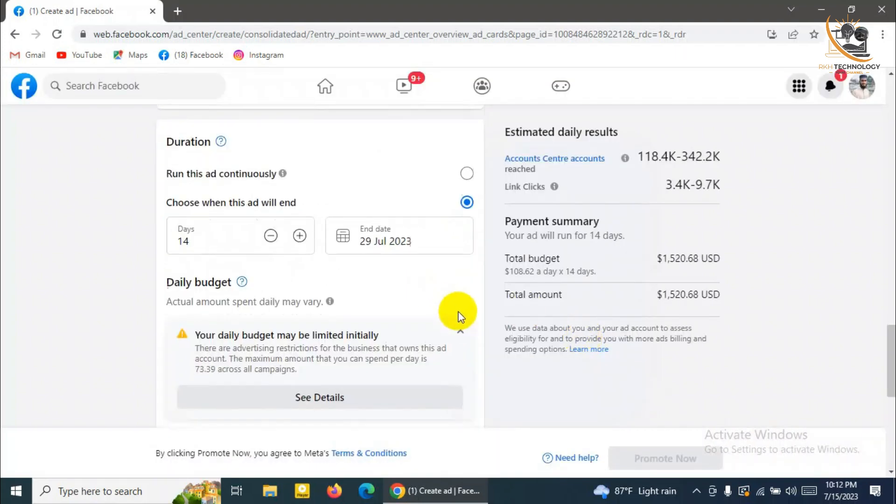
Replace the 108.62 daily budget with 20, giving a $280.00 USD total over 14 days
{"action": "scroll", "coordinate": [462, 317], "scroll_direction": "down", "scroll_amount": 2}
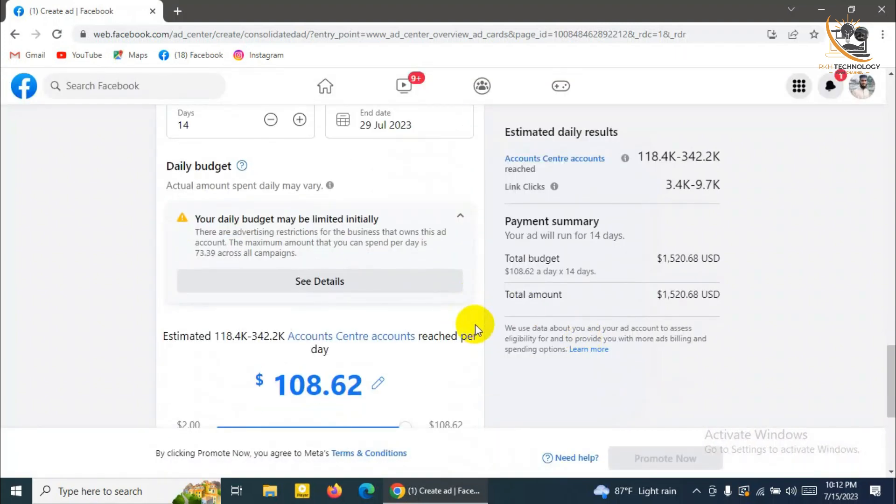
{"action": "scroll", "coordinate": [472, 322], "scroll_direction": "down", "scroll_amount": 2}
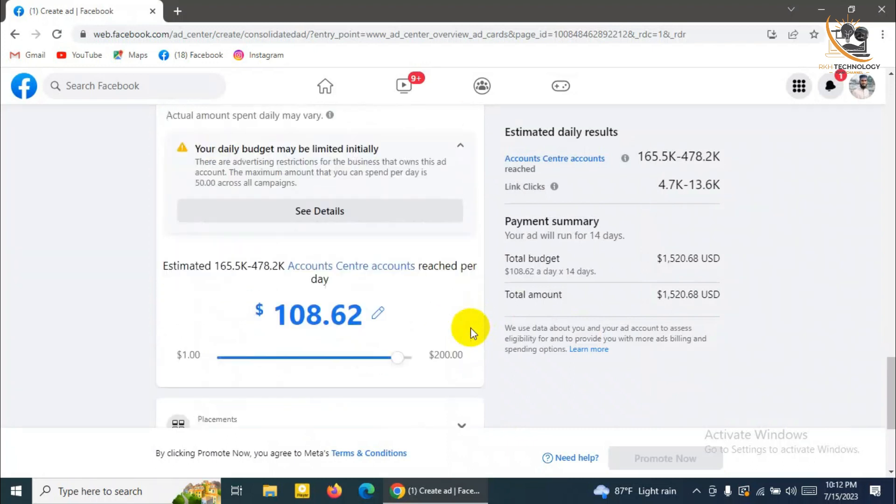
{"action": "scroll", "coordinate": [474, 324], "scroll_direction": "down", "scroll_amount": 1}
{"action": "scroll", "coordinate": [478, 308], "scroll_direction": "up", "scroll_amount": 1}
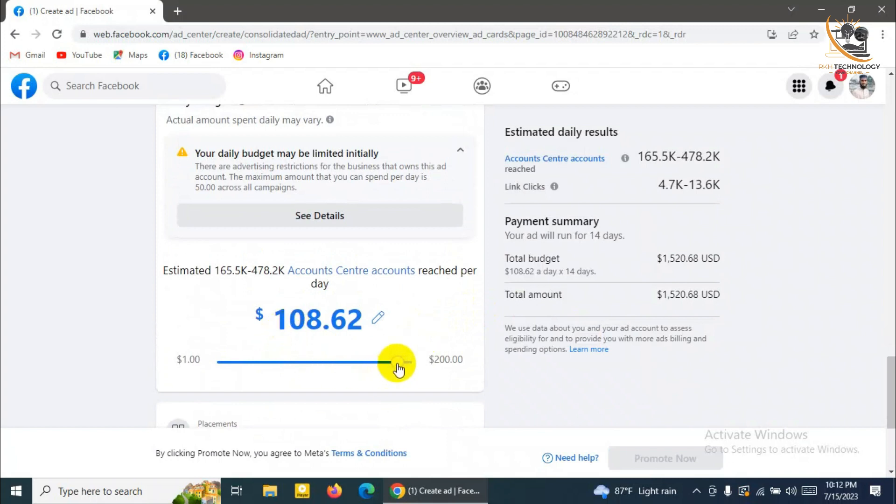
{"action": "left_click", "coordinate": [385, 318]}
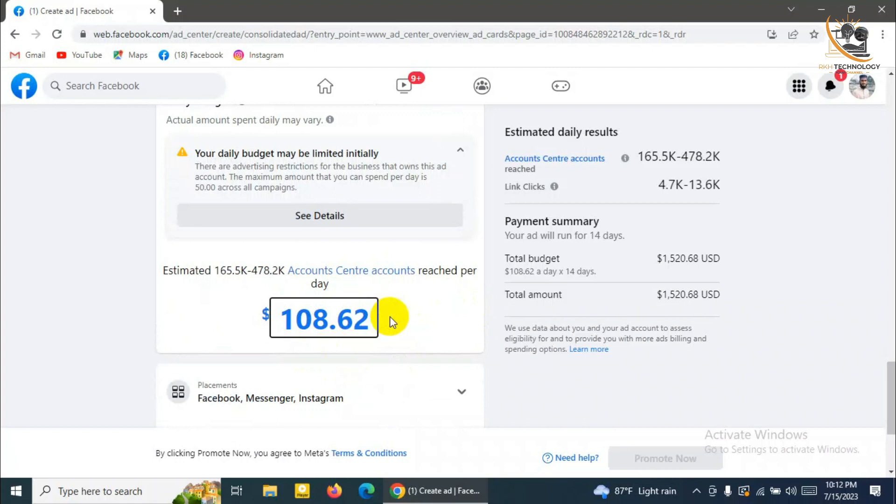
{"action": "key", "text": "BackSpace"}
{"action": "key", "text": "BackSpace"}
{"action": "key", "text": "BackSpace"}
{"action": "key", "text": "BackSpace"}
{"action": "key", "text": "BackSpace"}
{"action": "key", "text": "BackSpace"}
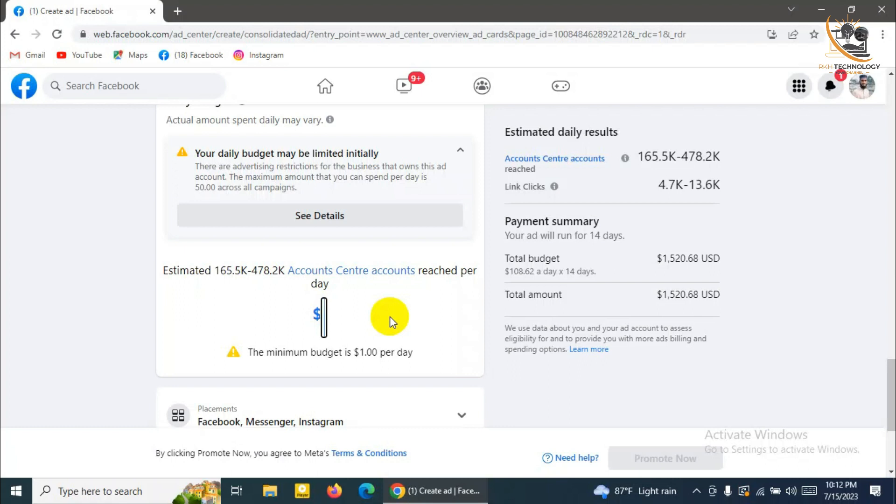
{"action": "type", "text": "1"}
{"action": "key", "text": "BackSpace"}
{"action": "type", "text": "20"}
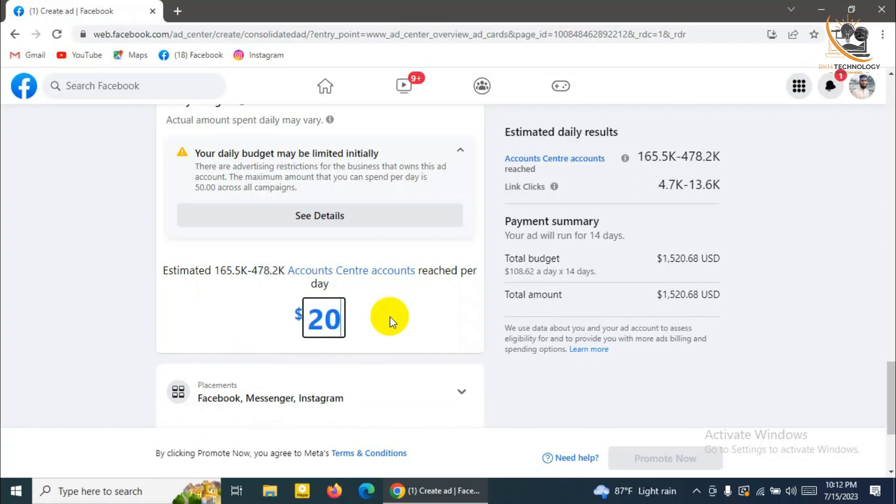
{"action": "left_click", "coordinate": [390, 306]}
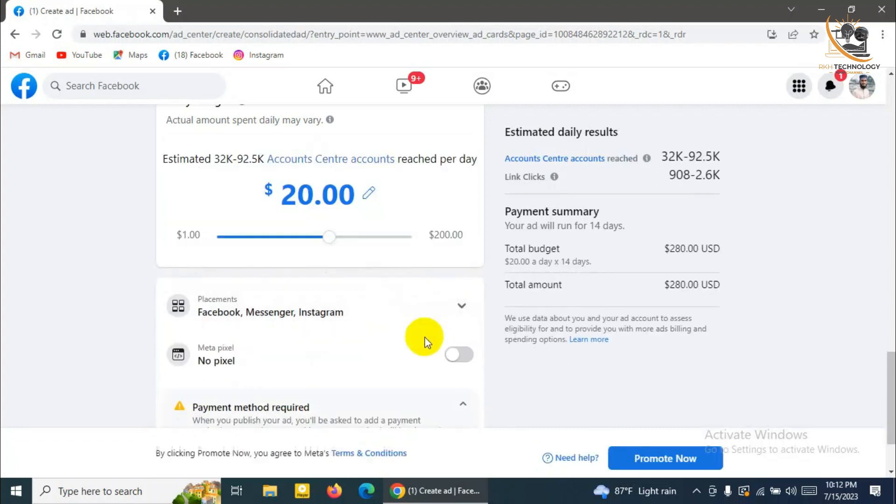
{"action": "scroll", "coordinate": [400, 350], "scroll_direction": "down", "scroll_amount": 1}
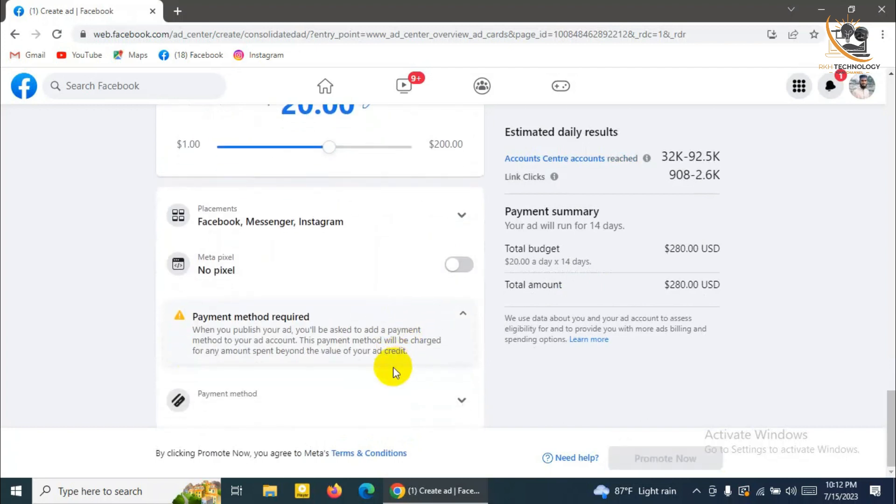
{"action": "scroll", "coordinate": [619, 179], "scroll_direction": "up", "scroll_amount": 1}
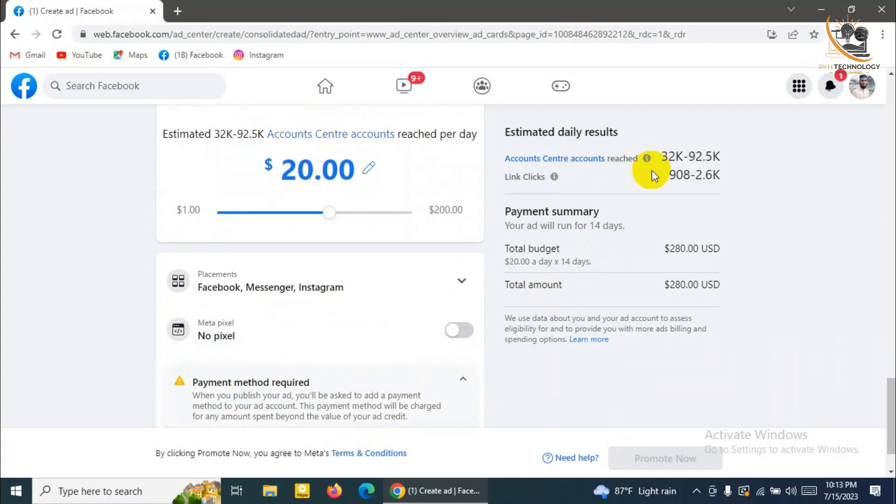
{"action": "mouse_move", "coordinate": [663, 158]}
{"action": "left_mouse_down"}
{"action": "mouse_move", "coordinate": [689, 153]}
{"action": "mouse_move", "coordinate": [673, 153]}
{"action": "left_mouse_up"}
{"action": "left_click", "coordinate": [705, 153]}
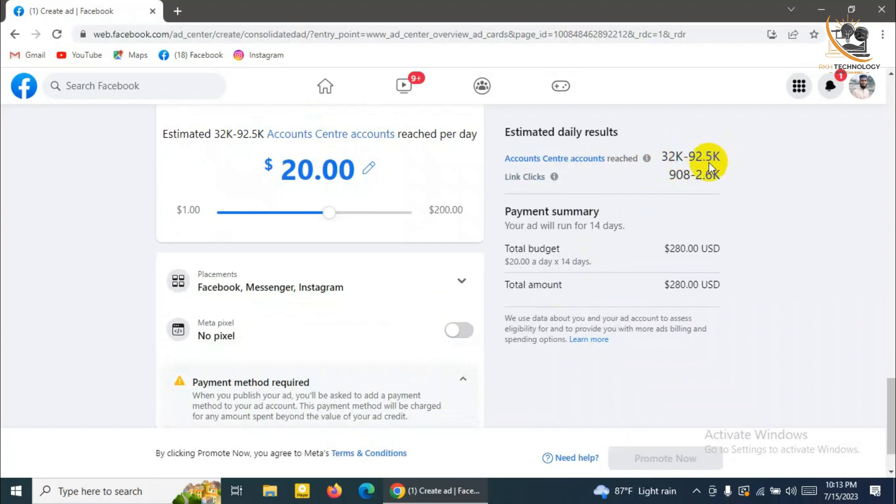
{"action": "left_click", "coordinate": [662, 158]}
{"action": "left_click_drag", "start_coordinate": [662, 157], "coordinate": [723, 155]}
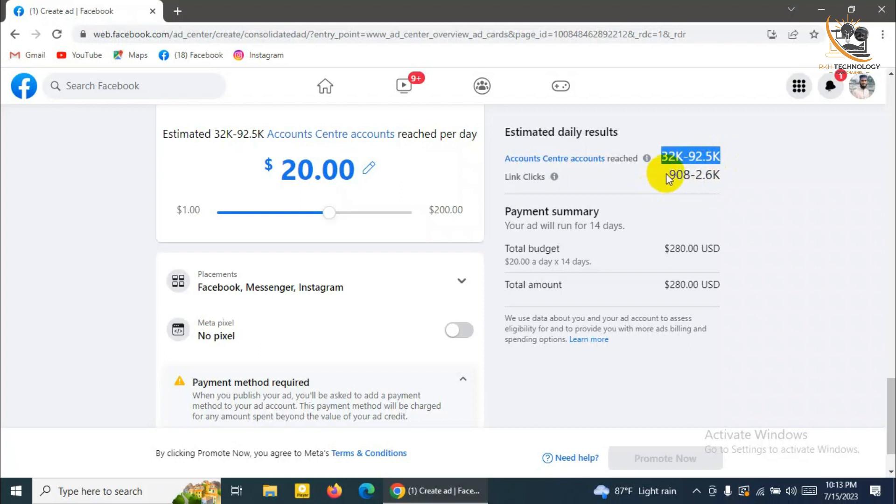
{"action": "left_click_drag", "start_coordinate": [669, 176], "coordinate": [711, 177]}
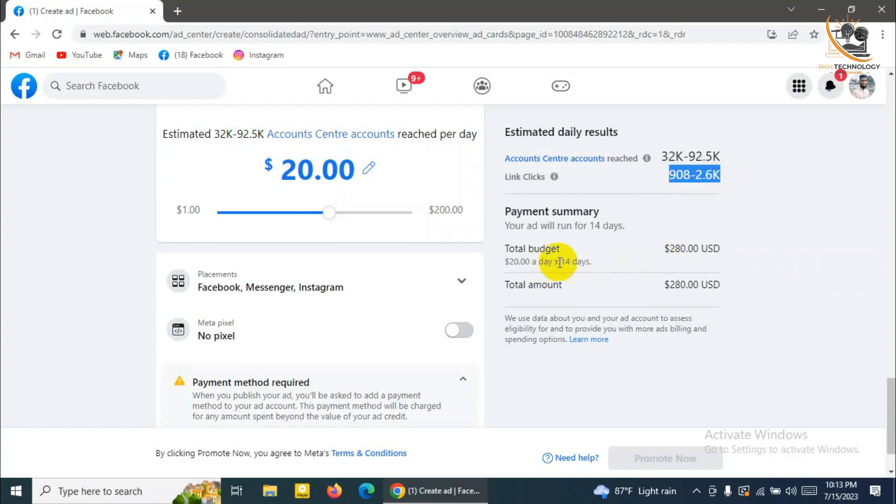
{"action": "left_click_drag", "start_coordinate": [668, 248], "coordinate": [723, 252]}
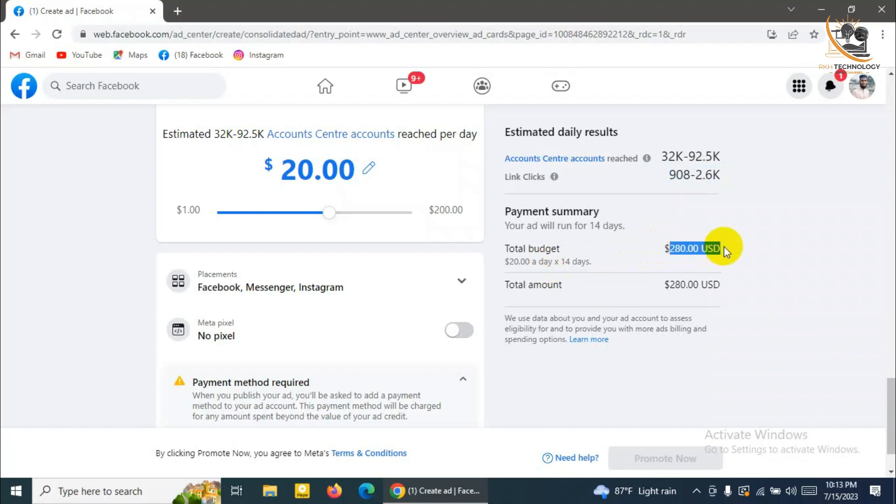
{"action": "left_click_drag", "start_coordinate": [660, 248], "coordinate": [723, 249]}
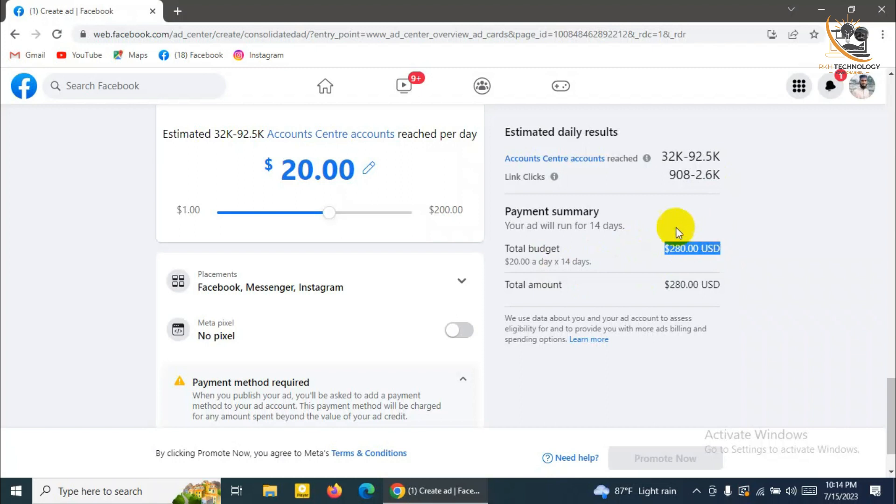
Expand Payment method, bring up the debit or credit card payment form, then close it
{"action": "scroll", "coordinate": [645, 348], "scroll_direction": "down", "scroll_amount": 1}
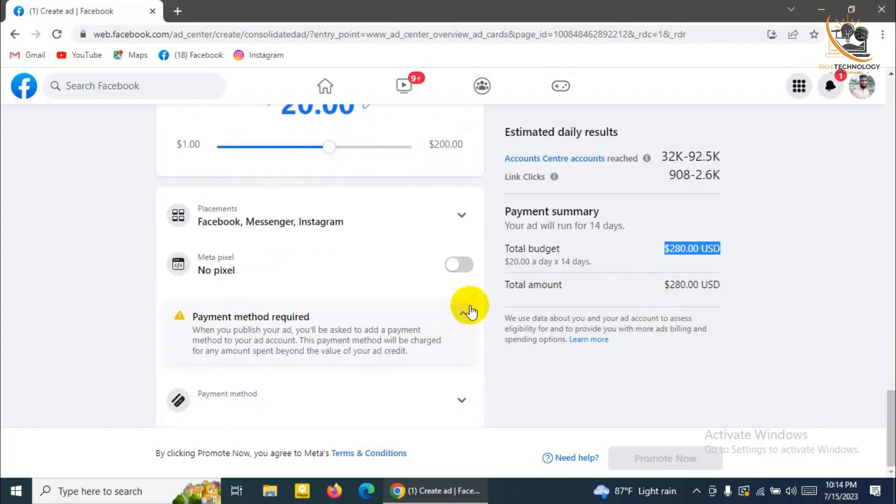
{"action": "left_click", "coordinate": [463, 400]}
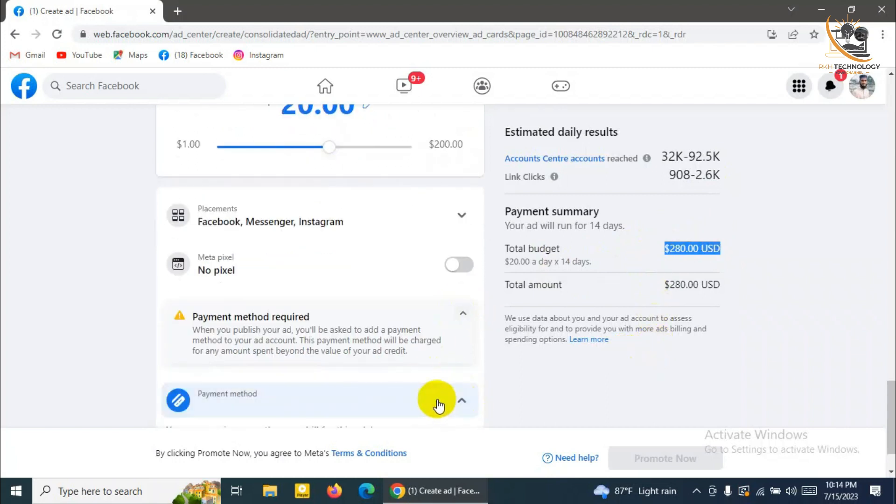
{"action": "scroll", "coordinate": [298, 373], "scroll_direction": "down", "scroll_amount": 1}
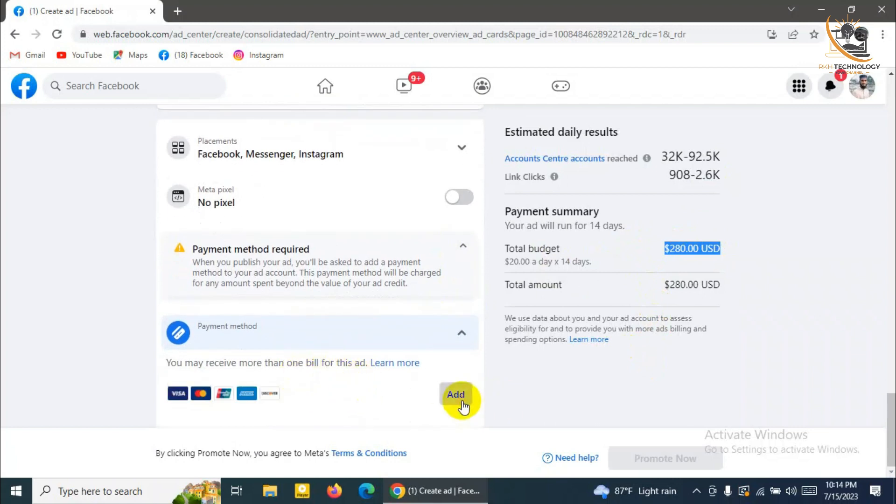
{"action": "left_click", "coordinate": [456, 396]}
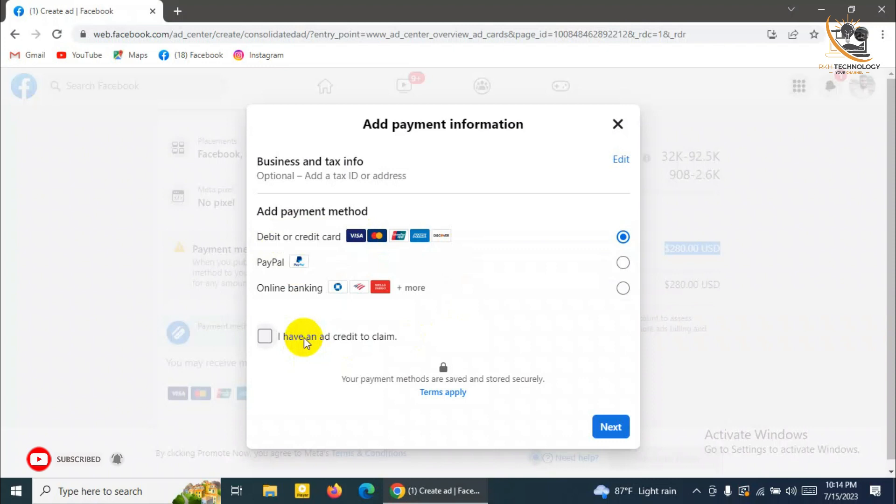
{"action": "left_click", "coordinate": [618, 124]}
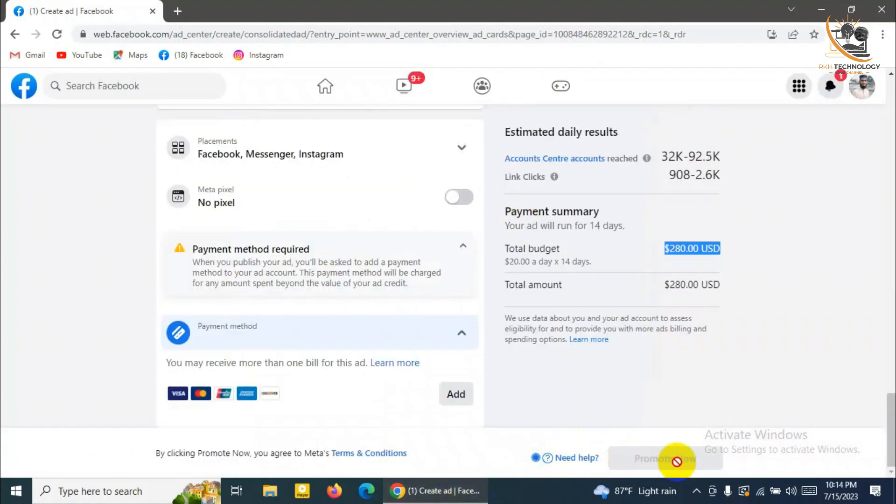